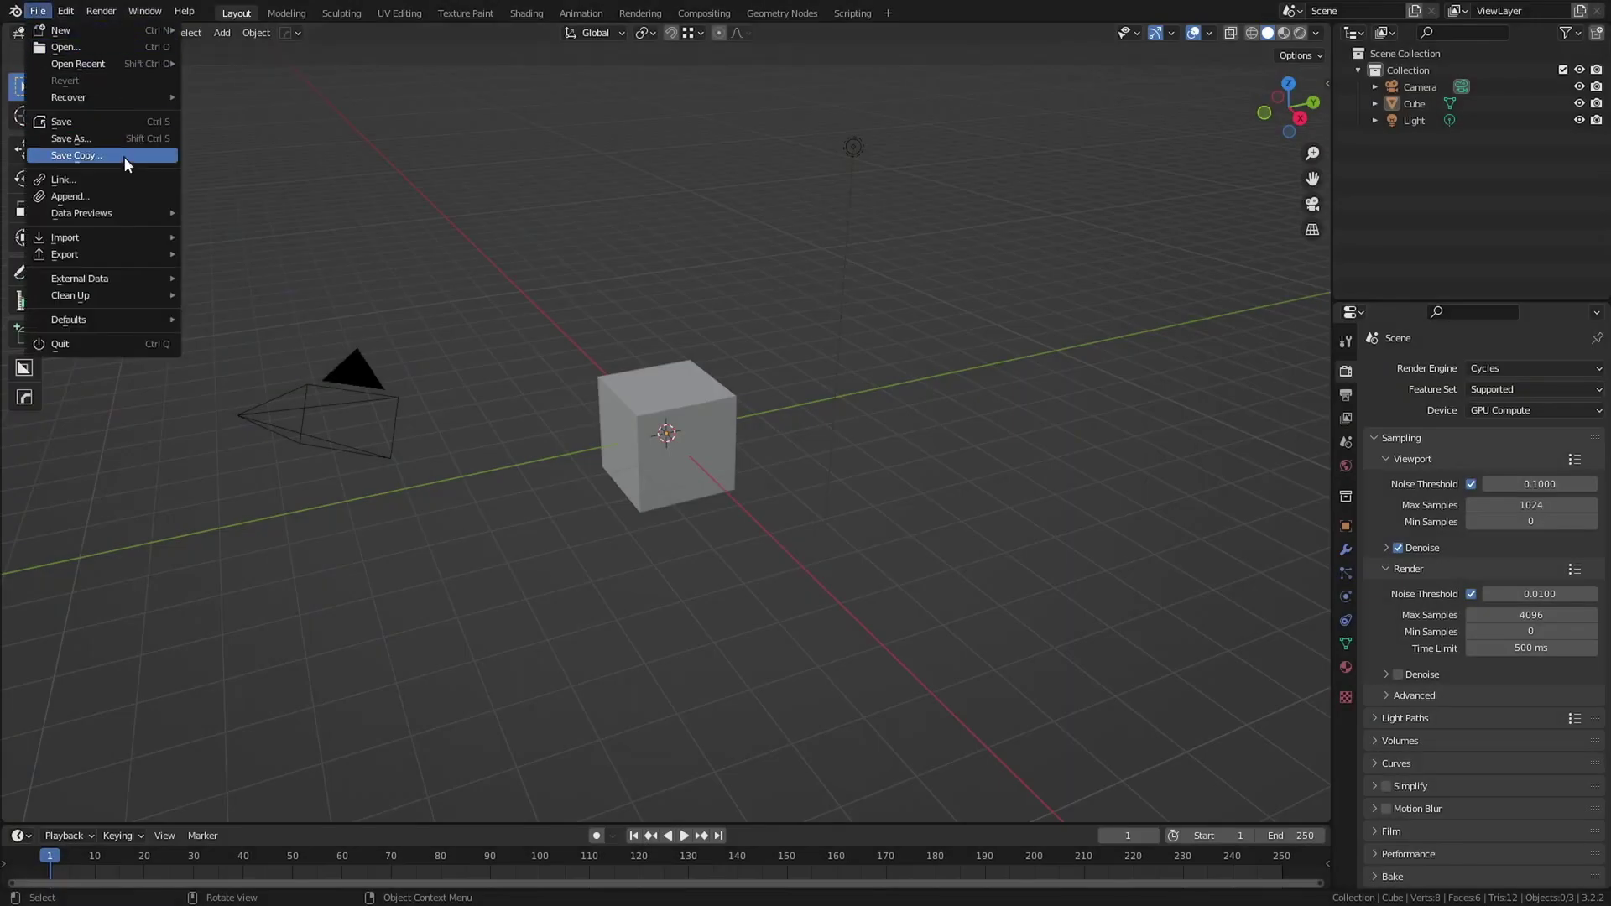
Delete the default cube, camera and light, with the File Types sample folder open beside Blender.
mouse_move(118, 238)
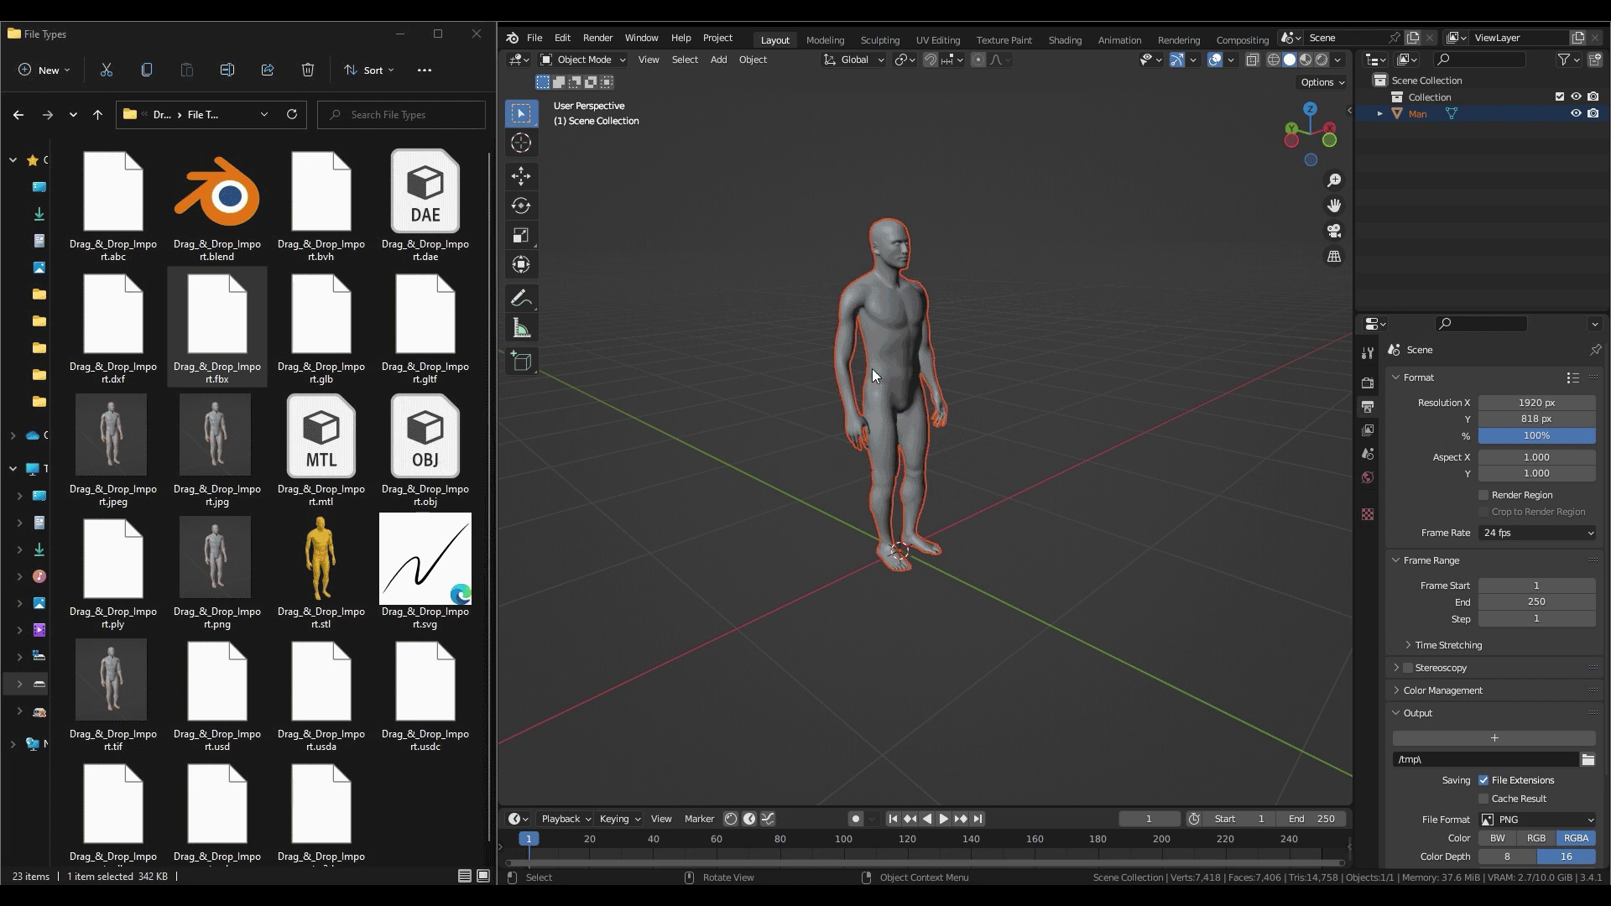
Undo the FBX figure, then drag in the glTF, OBJ and ABC files, undoing each import.
key("ctrl+z")
left_click(420, 343)
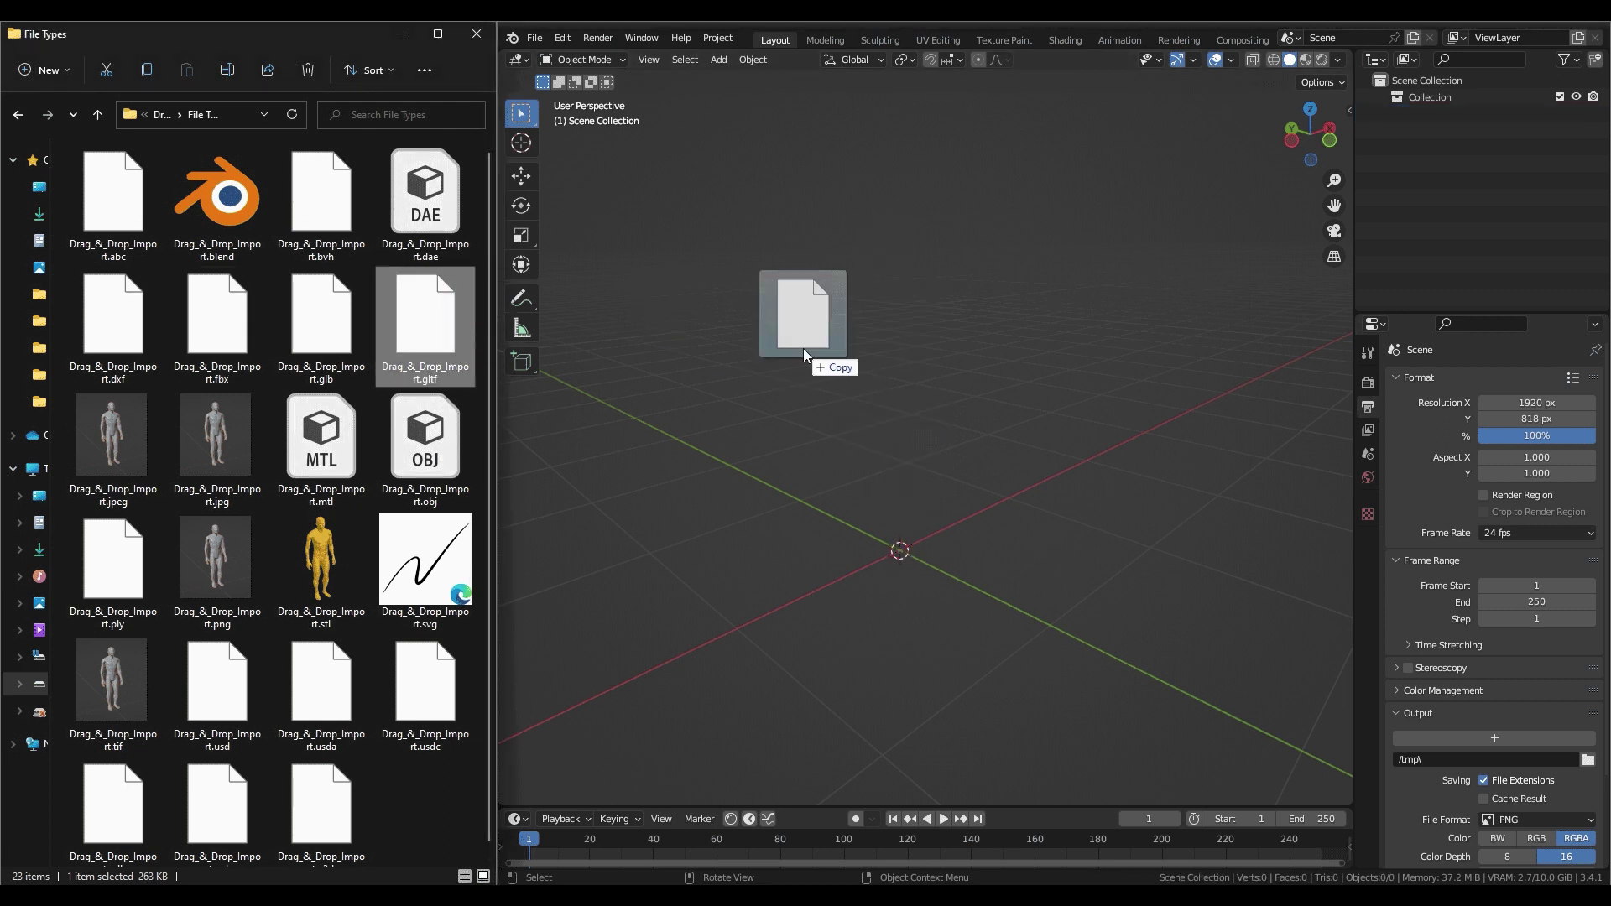
left_click_drag(803, 349, 923, 350)
key("ctrl+z")
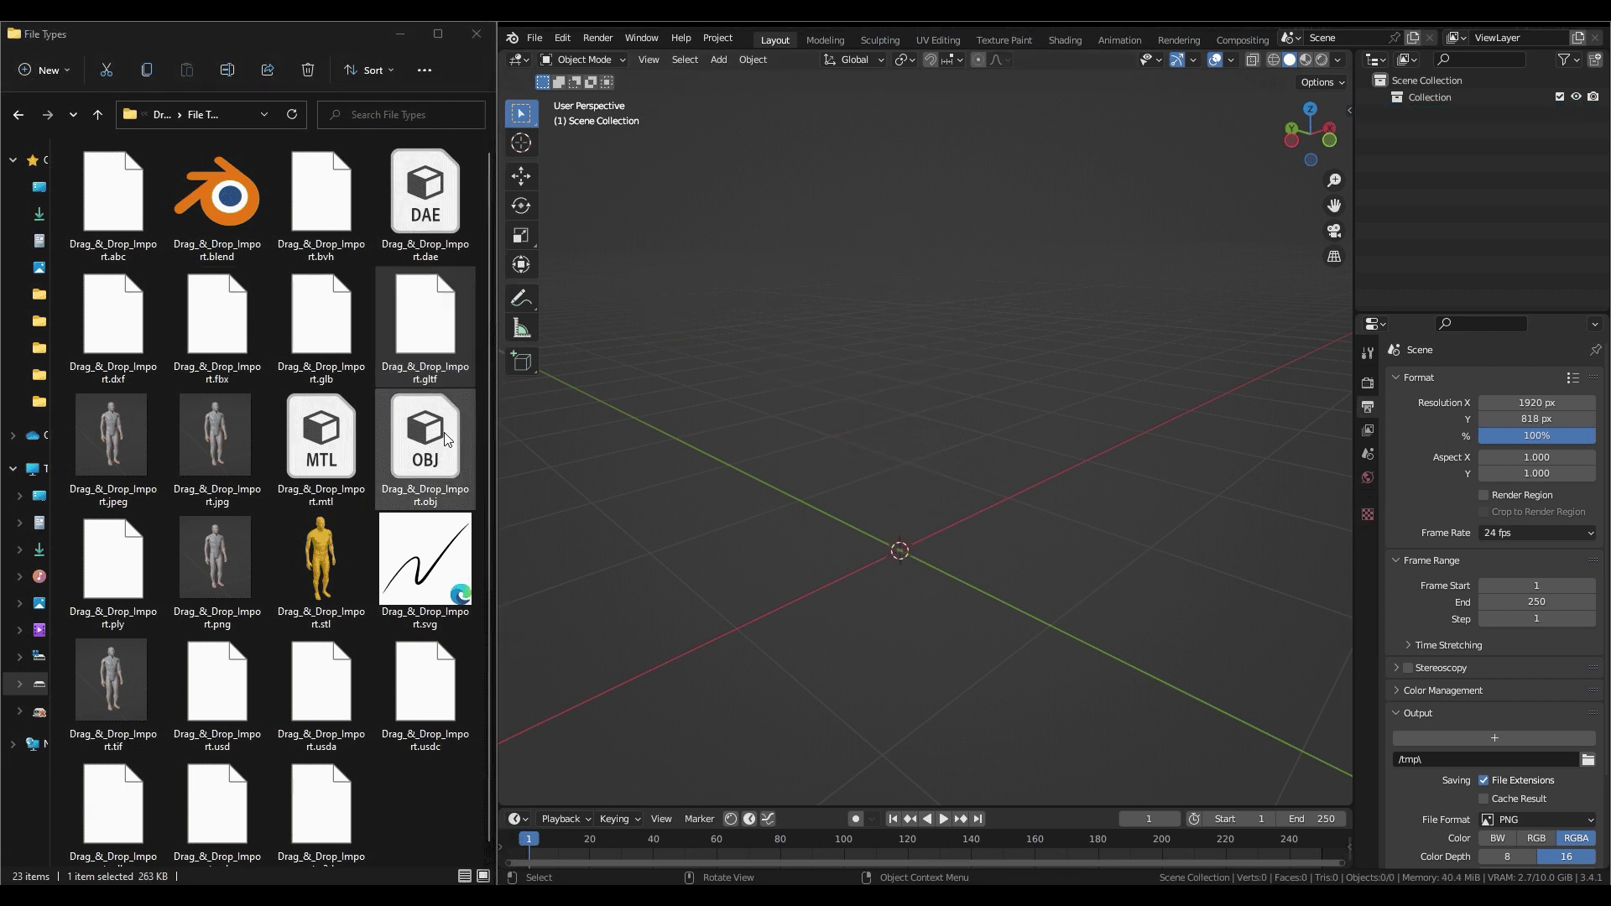
left_click_drag(447, 440, 923, 358)
key("ctrl+z")
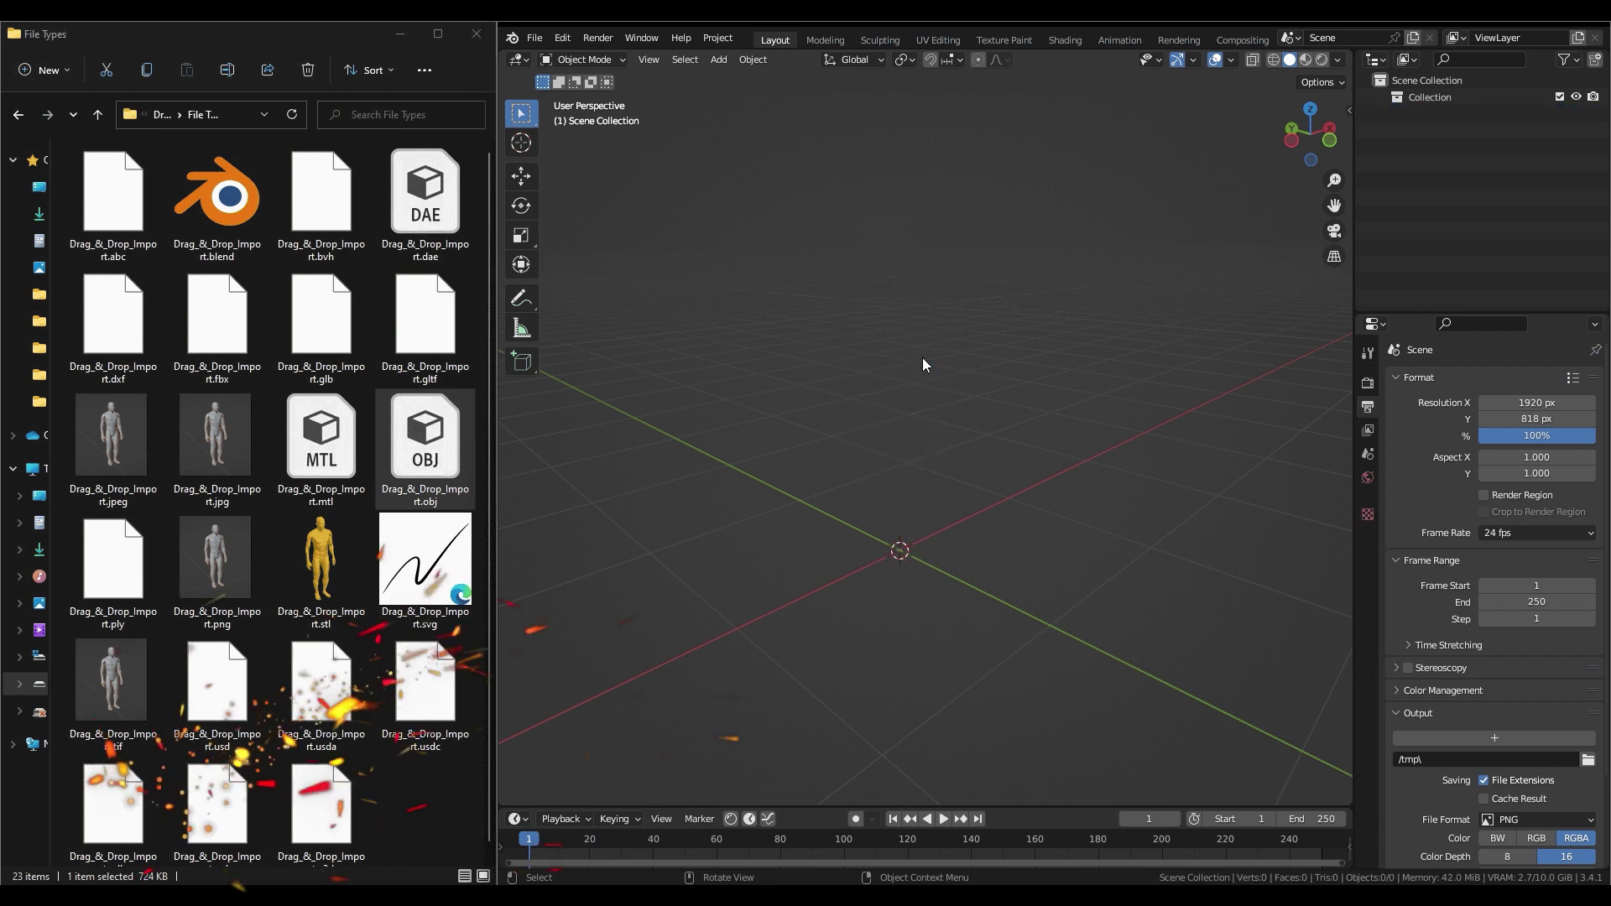
left_click(121, 236)
left_click_drag(121, 236, 925, 344)
key("ctrl+z")
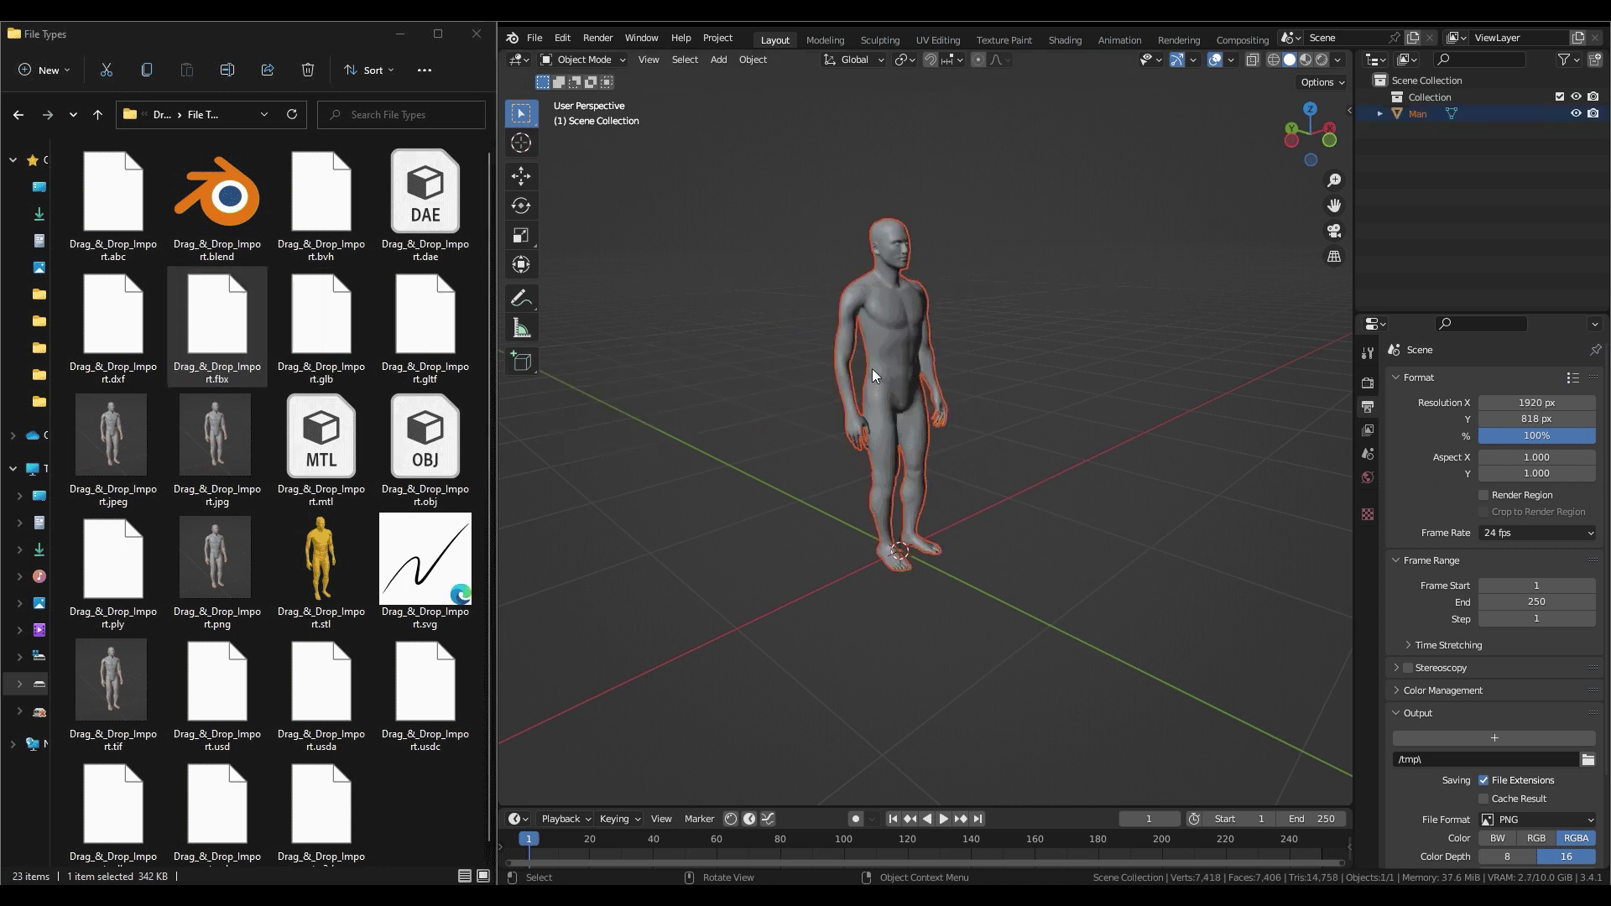
Delete the Man figure, then import the glTF file and delete that figure too.
key("x")
left_click(873, 366)
left_click(423, 340)
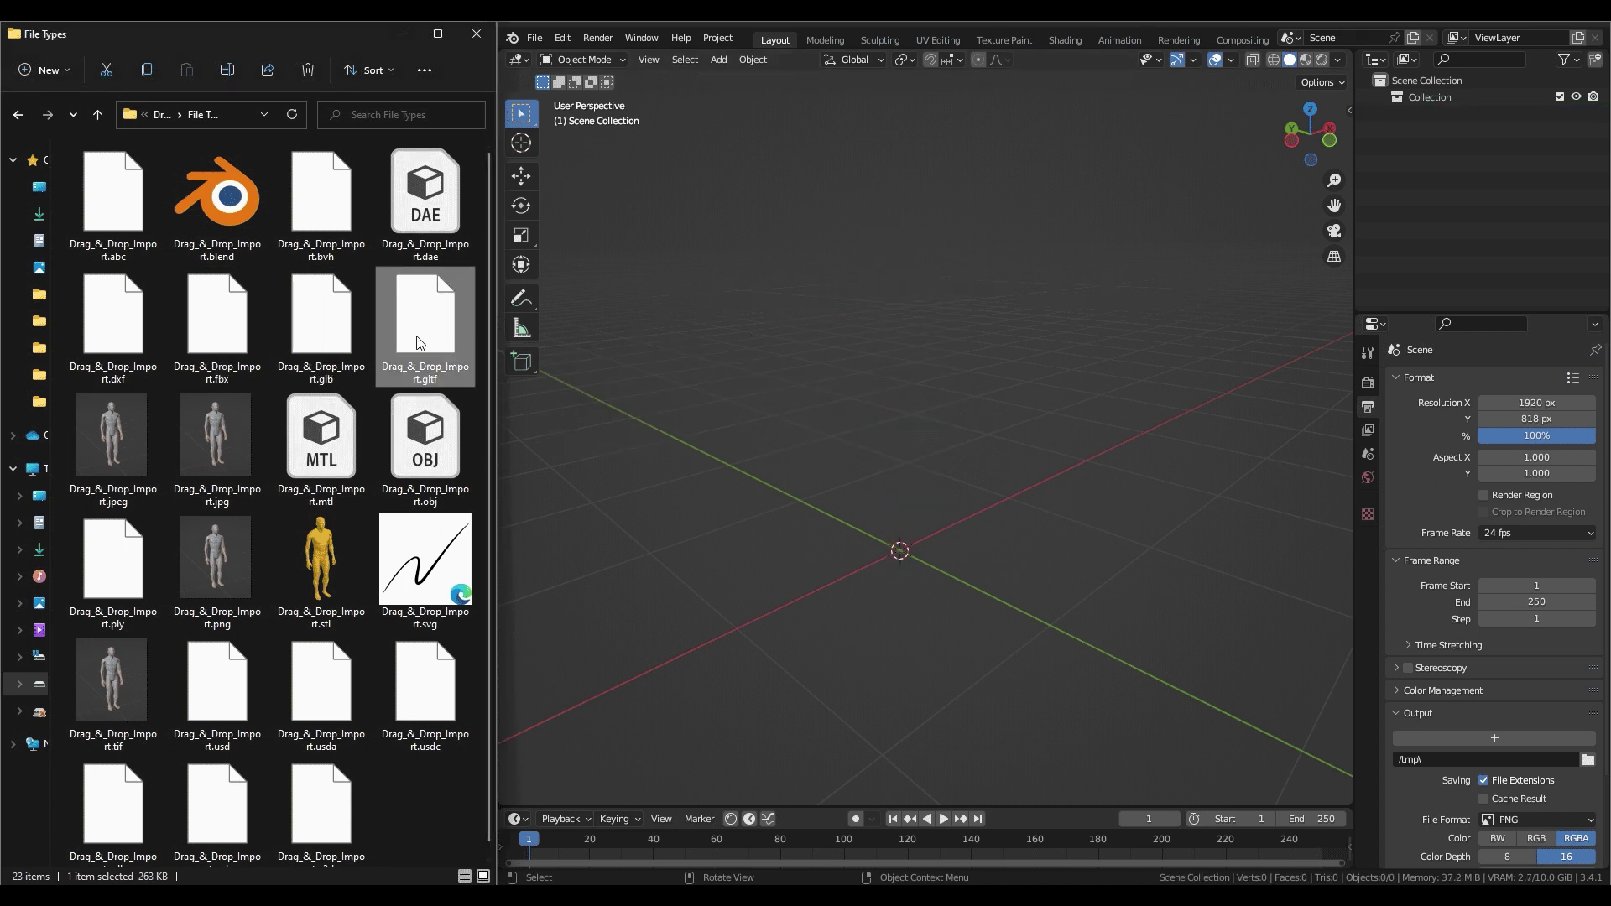
left_click_drag(919, 351, 923, 349)
key("x")
left_click(835, 356)
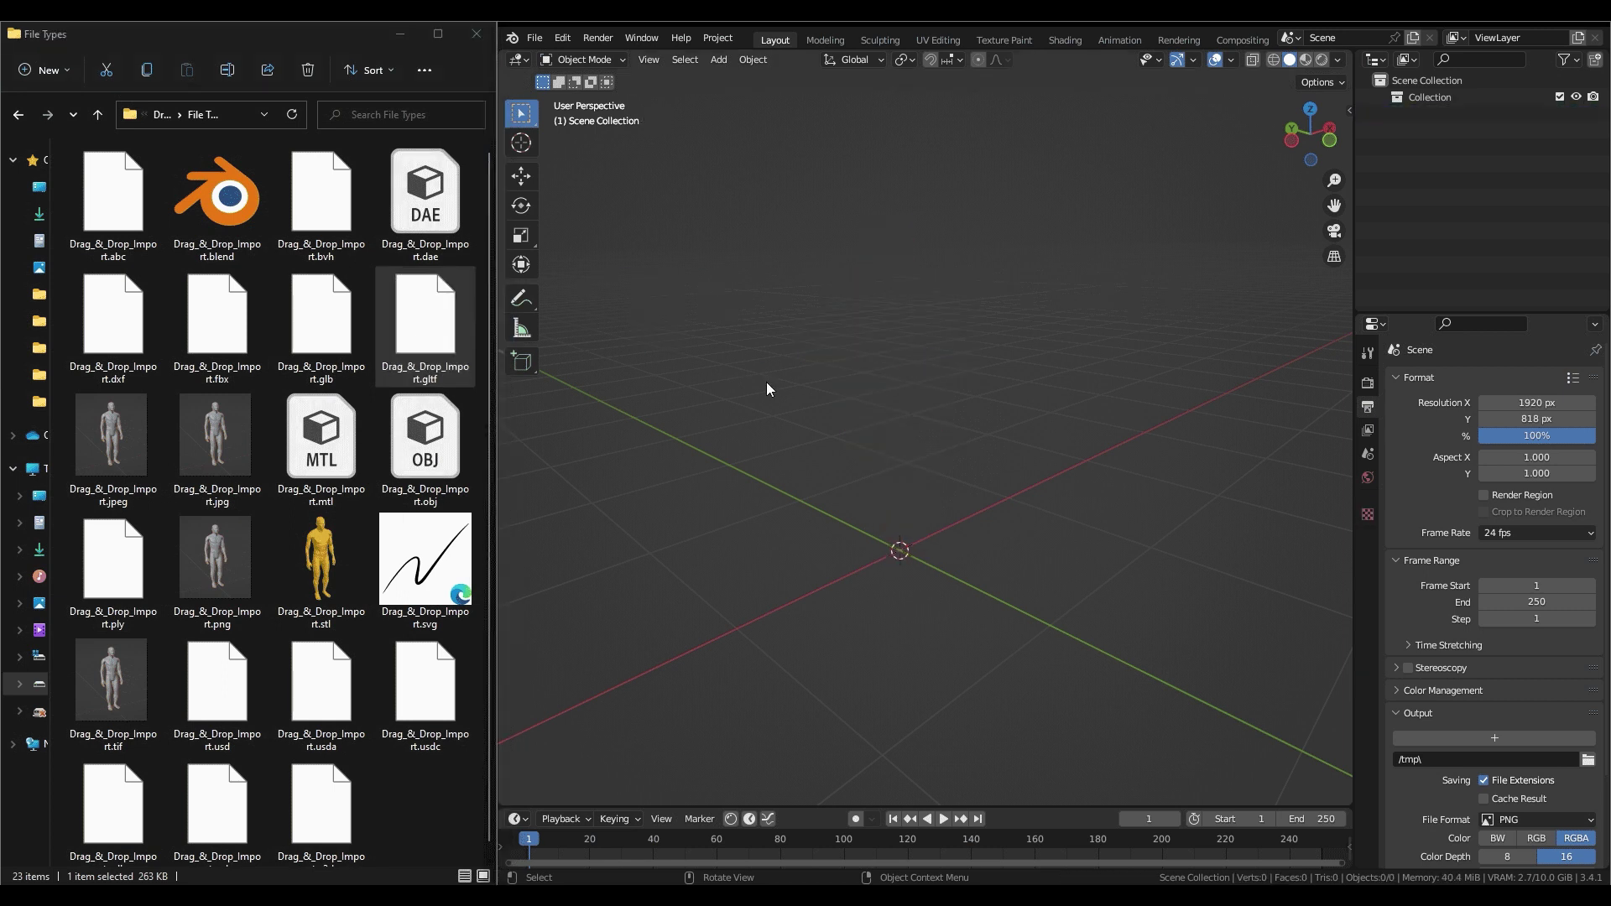
Import and delete the OBJ and ABC figures, then drop the STL file into the viewport.
left_click(452, 439)
left_click_drag(451, 438, 923, 358)
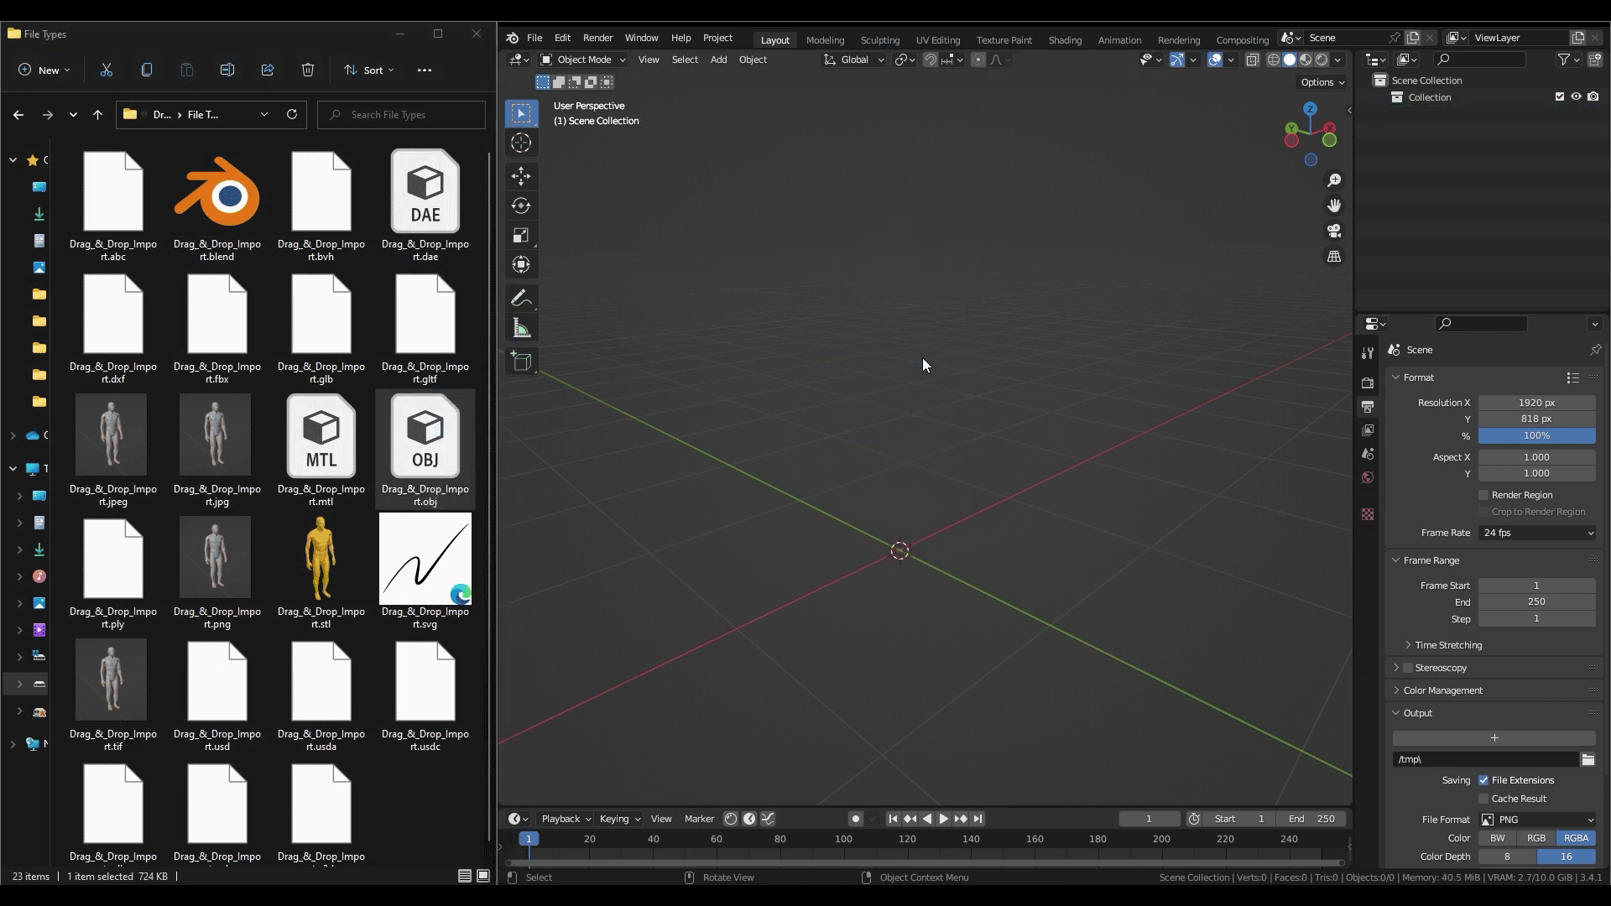
key("x")
left_click(848, 359)
left_click_drag(126, 237, 924, 344)
key("Delete")
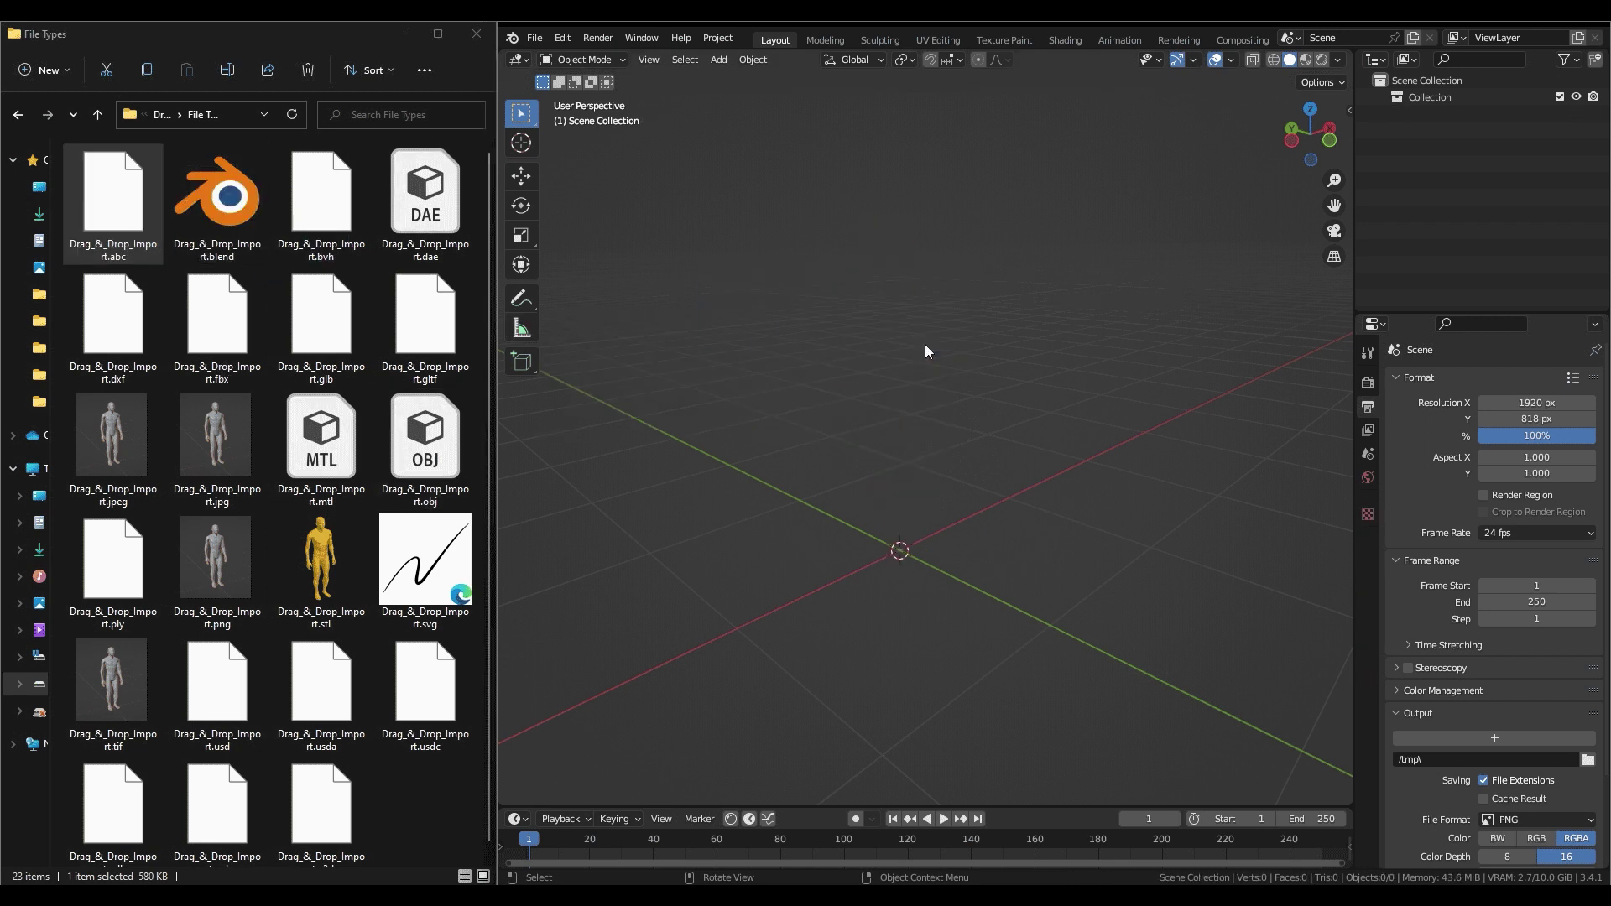
left_click_drag(321, 560, 943, 362)
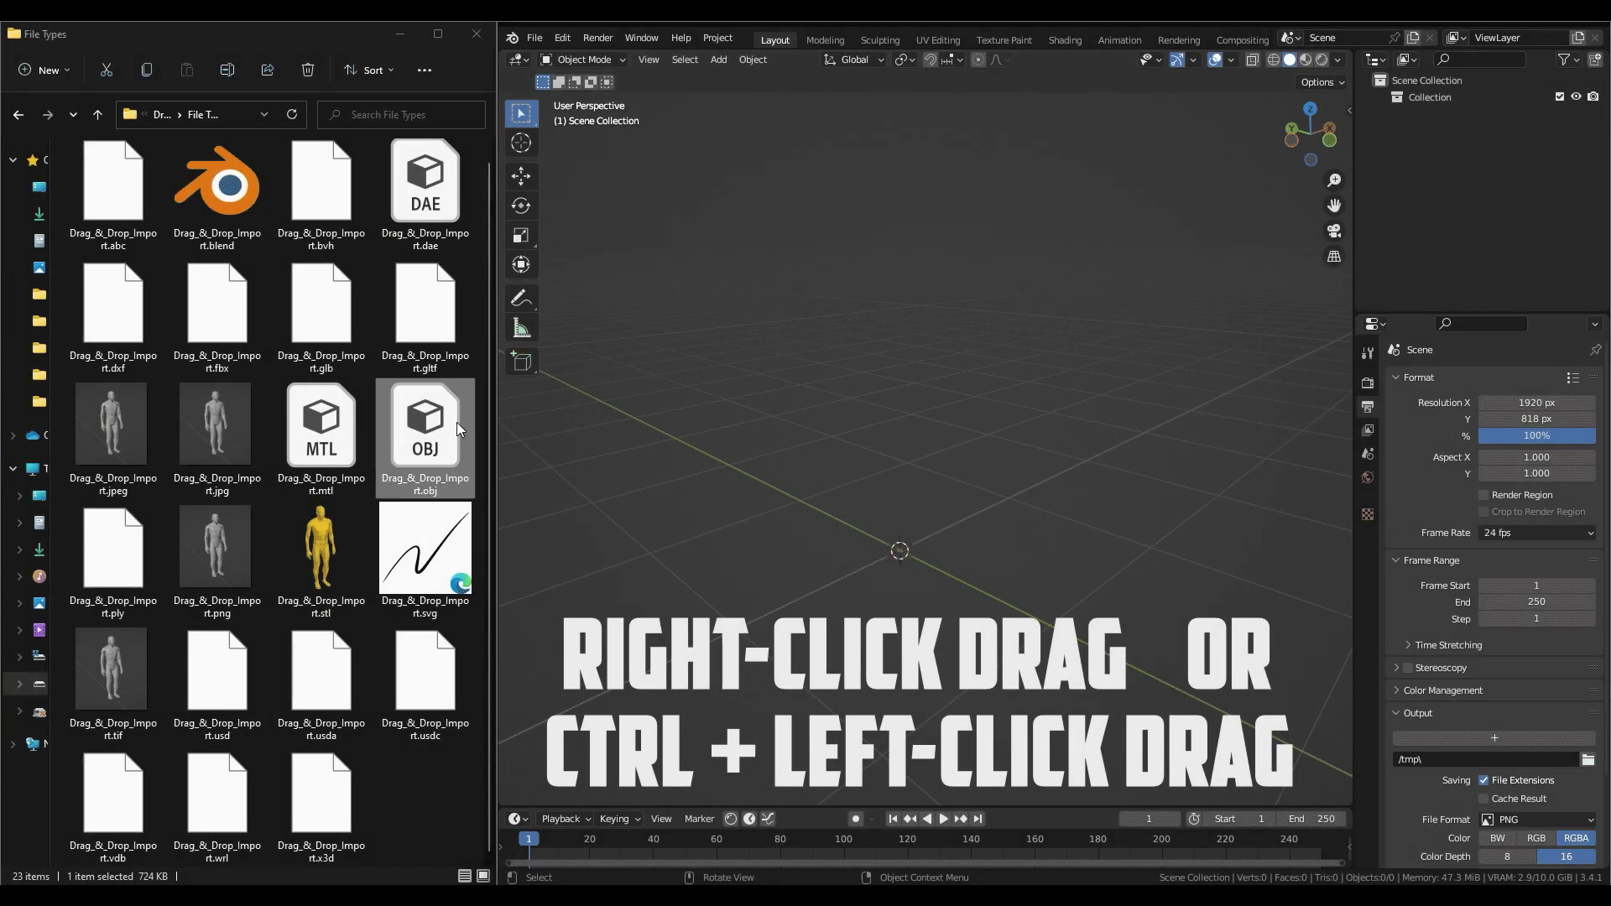
left_click_drag(451, 437, 945, 298)
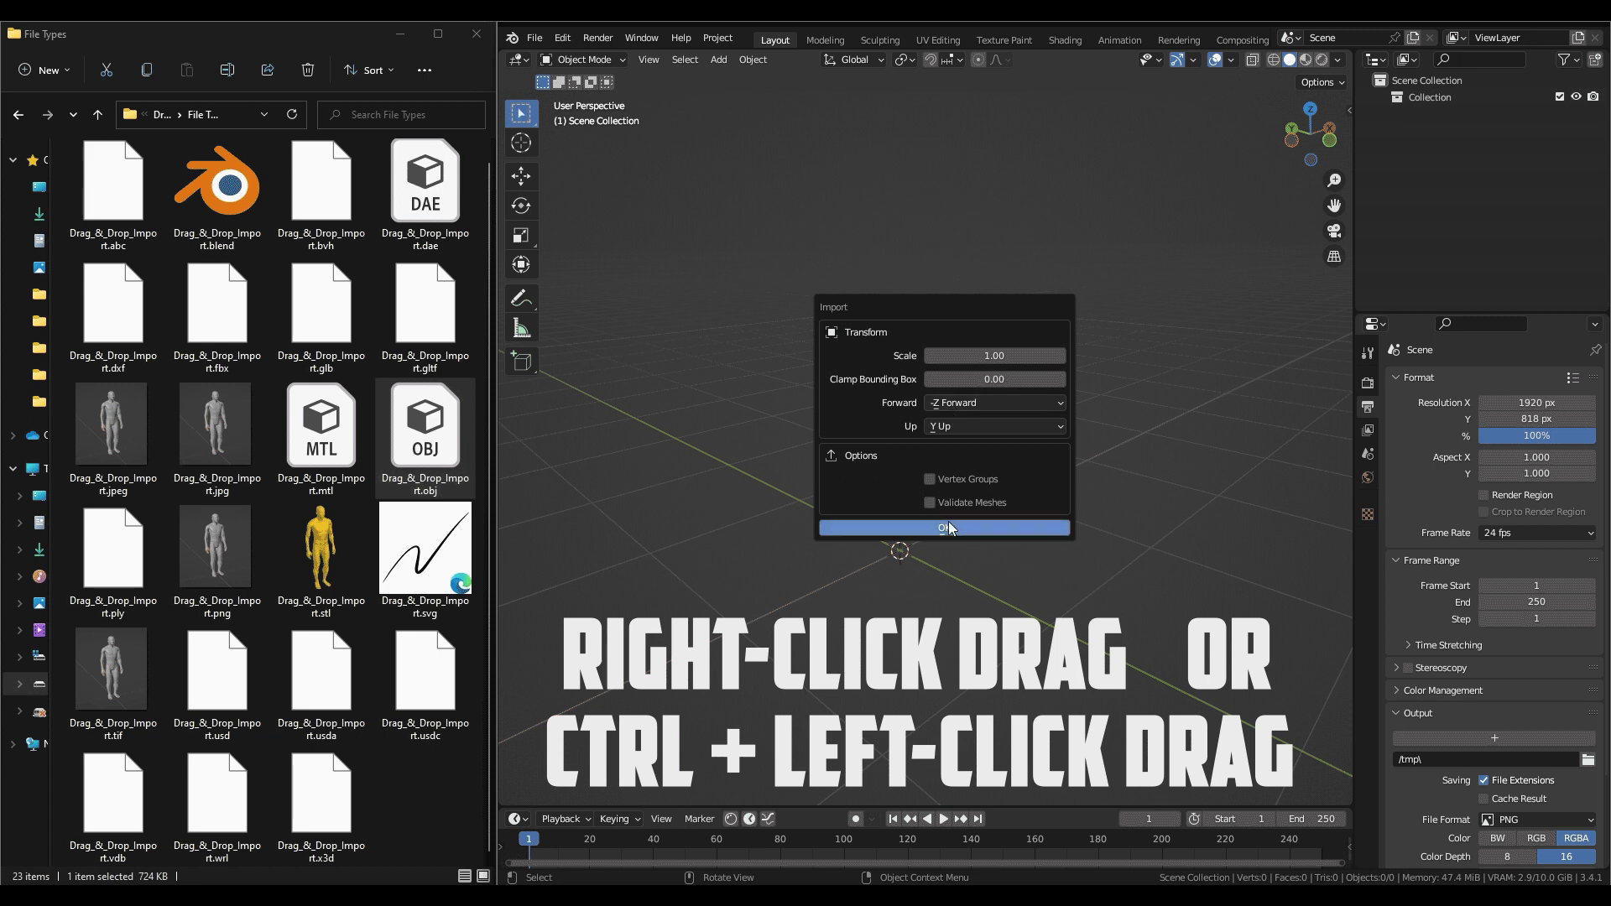
left_click(948, 526)
key("ctrl+z")
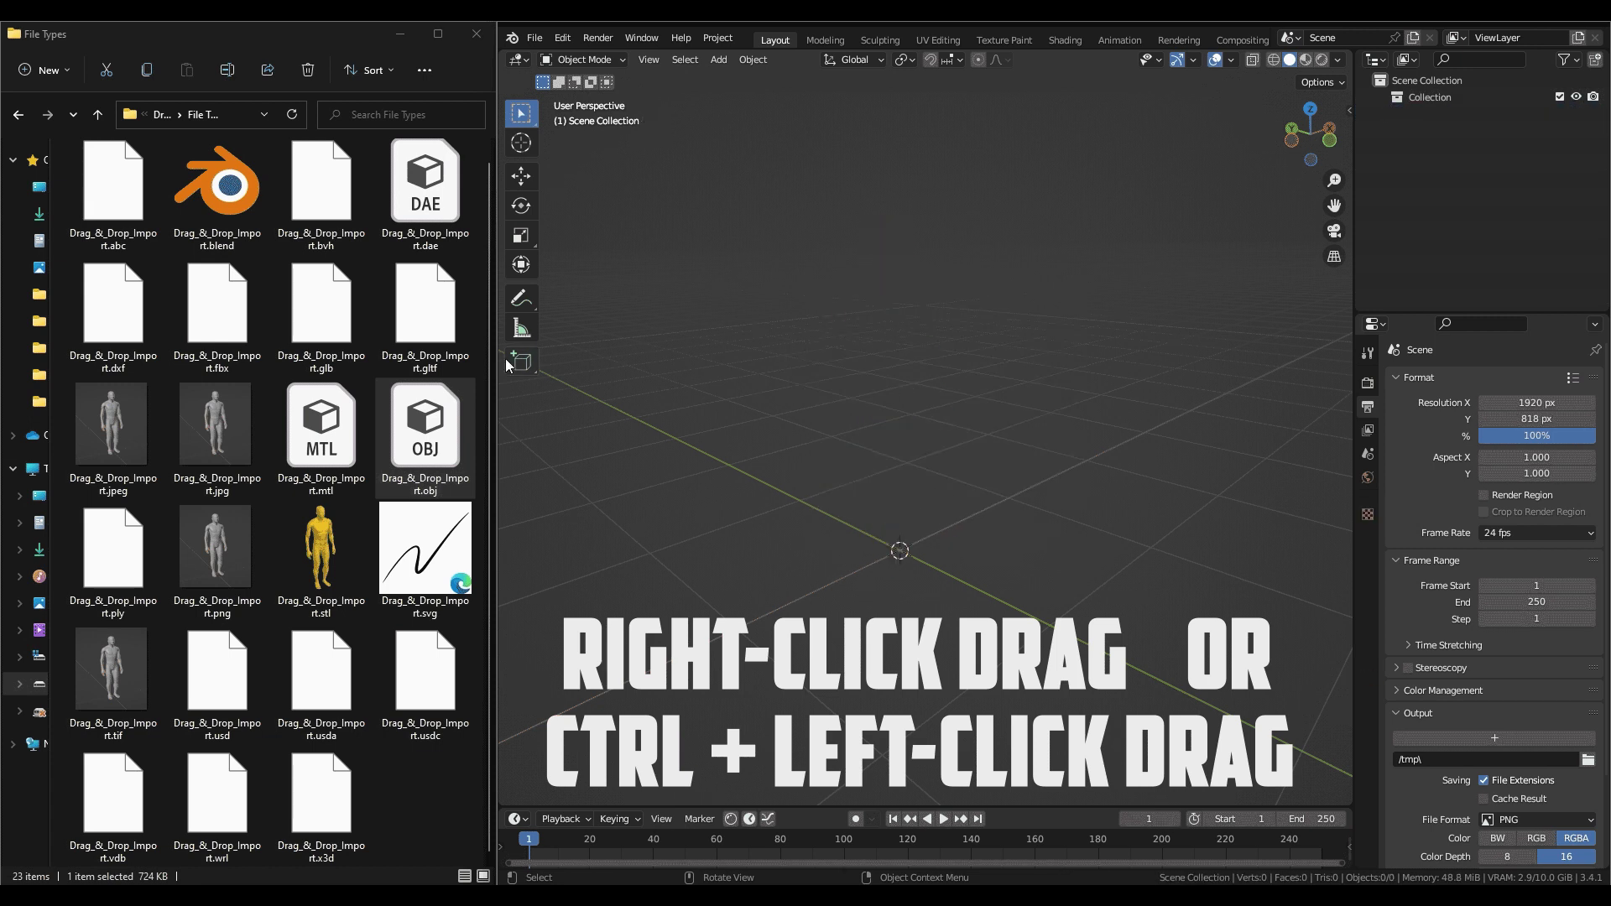
left_click(224, 346)
left_click_drag(609, 375, 935, 269)
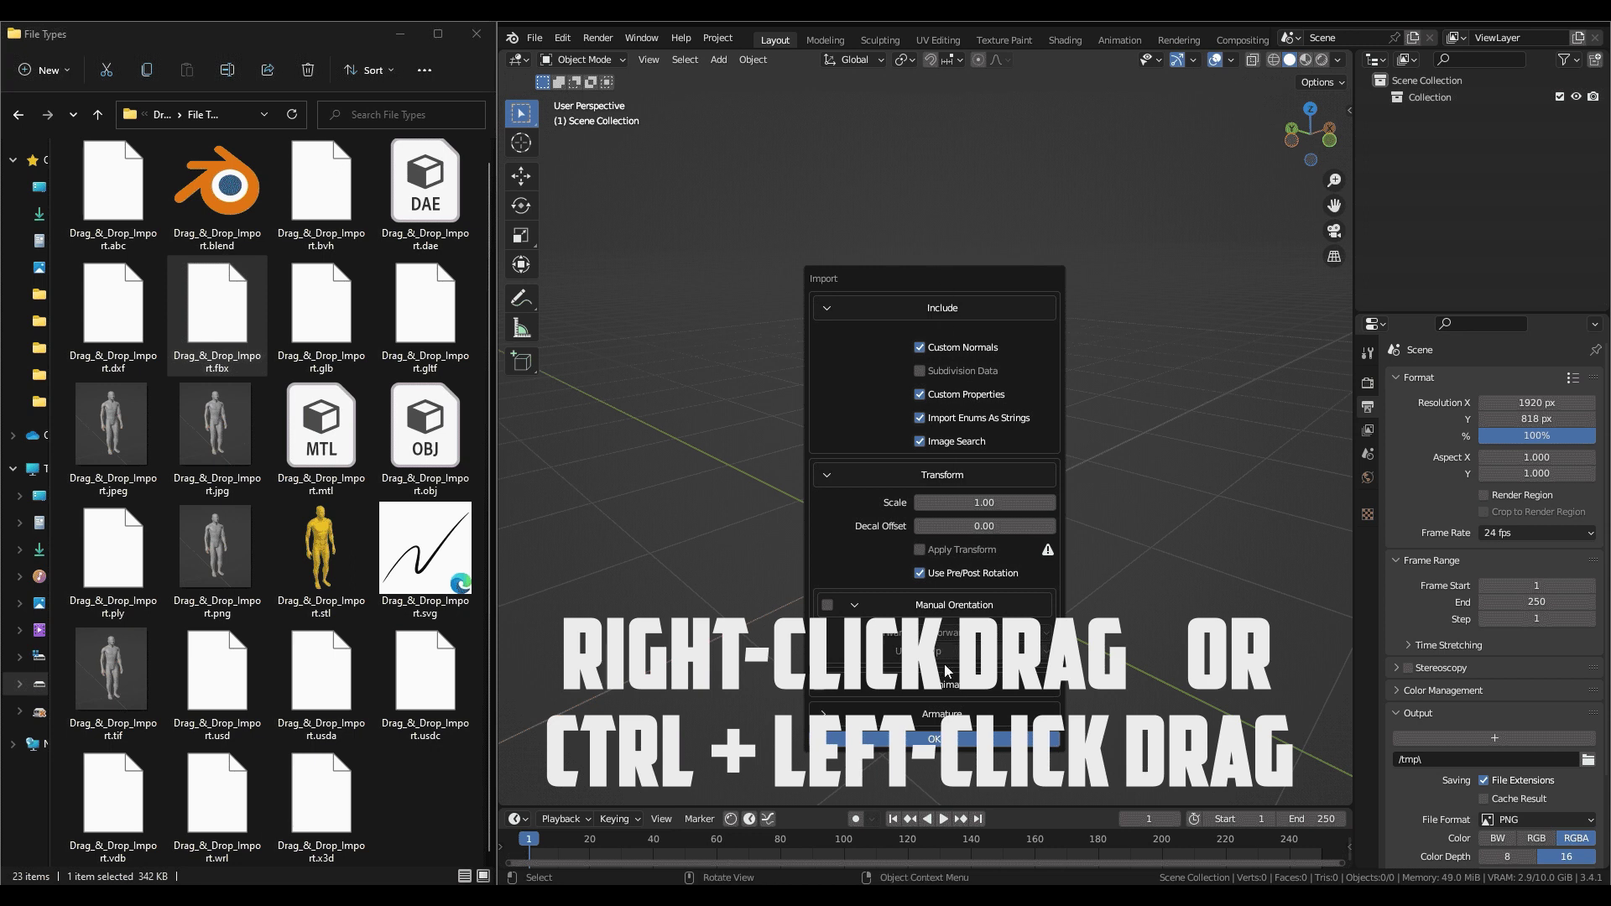
left_click(934, 738)
key("x")
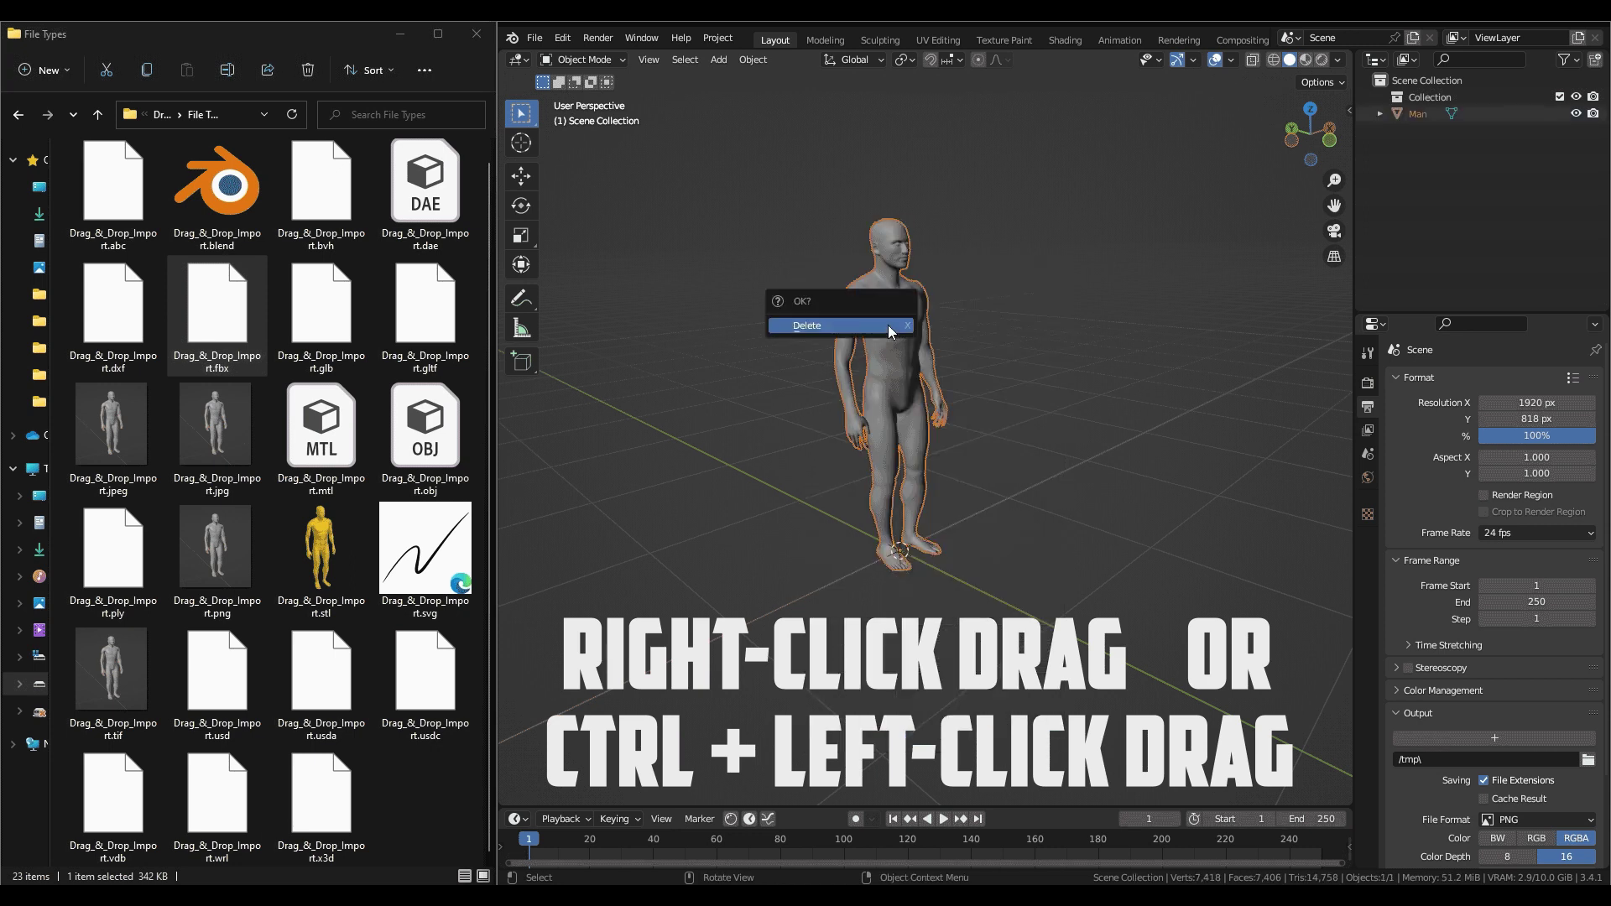
left_click(805, 320)
left_click(416, 345)
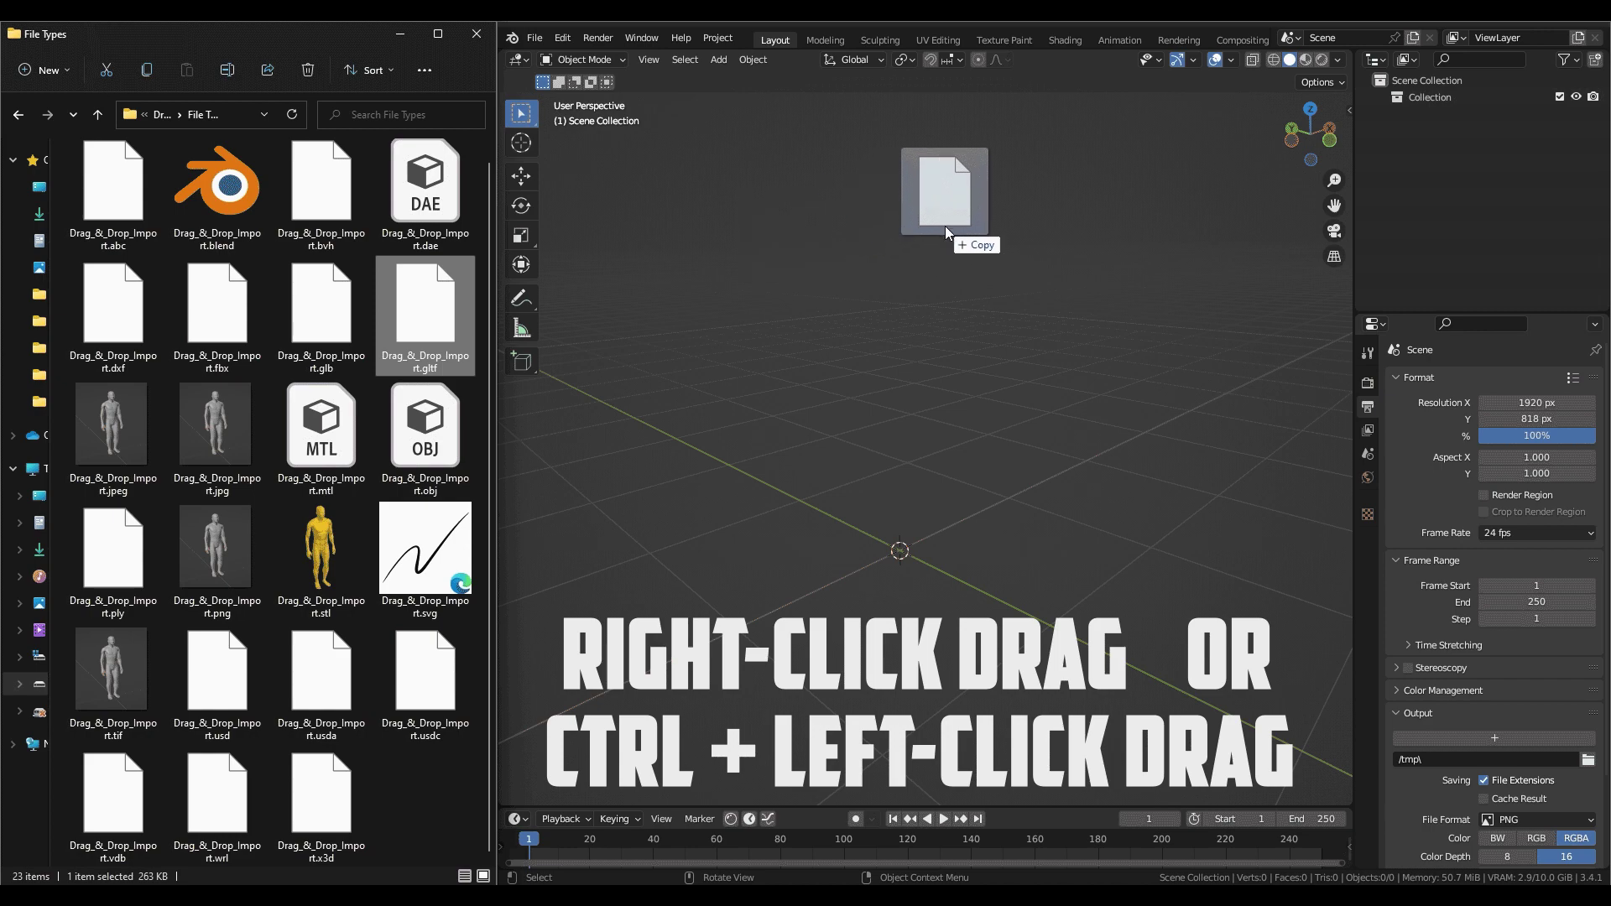
Drop the PNG image into the viewport as an image plane, then delete it.
left_click_drag(944, 225, 945, 225)
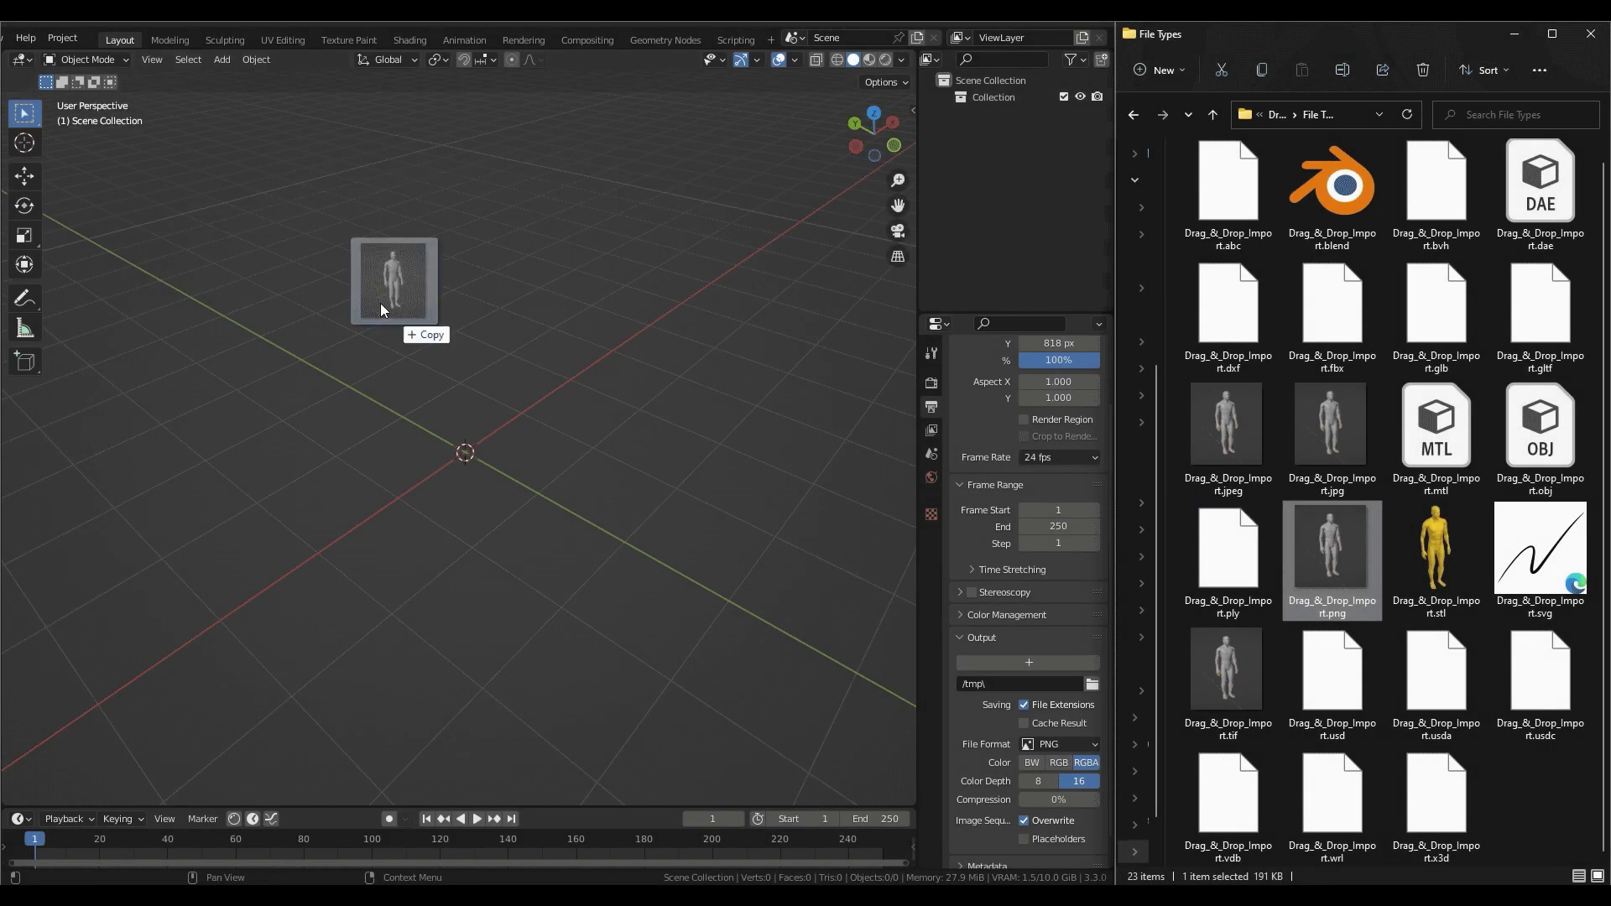
left_click_drag(339, 250, 339, 250)
left_click(339, 250)
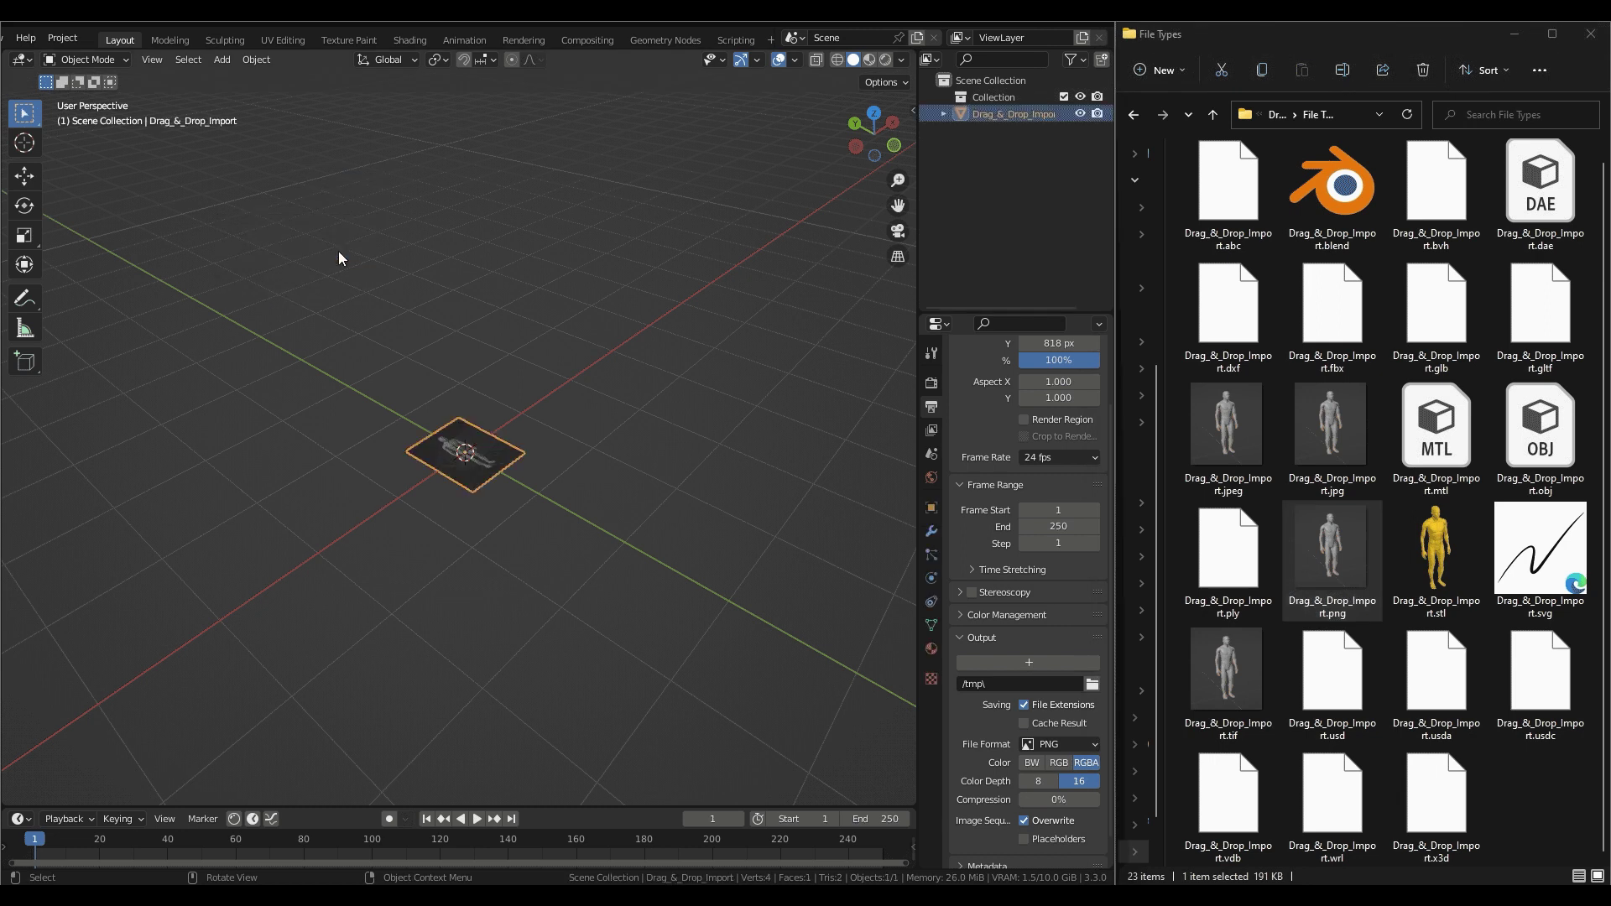
key("Delete")
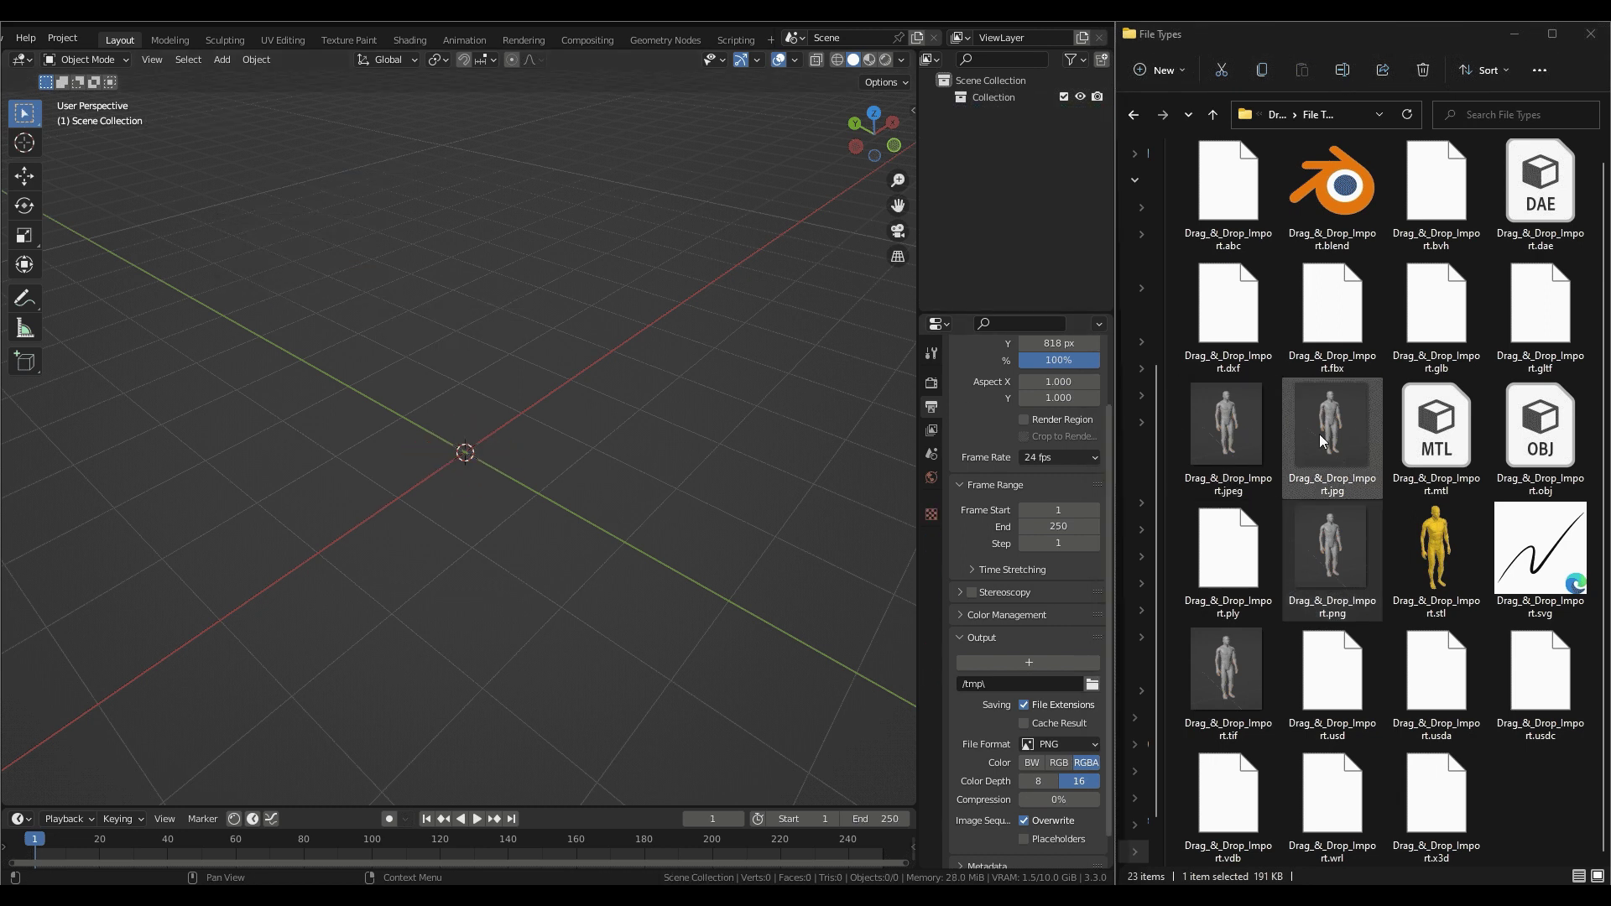
Add the JPG as an image empty and delete it, then add the JPEG as a reference image empty.
left_click_drag(1331, 432, 440, 286)
left_click(434, 312)
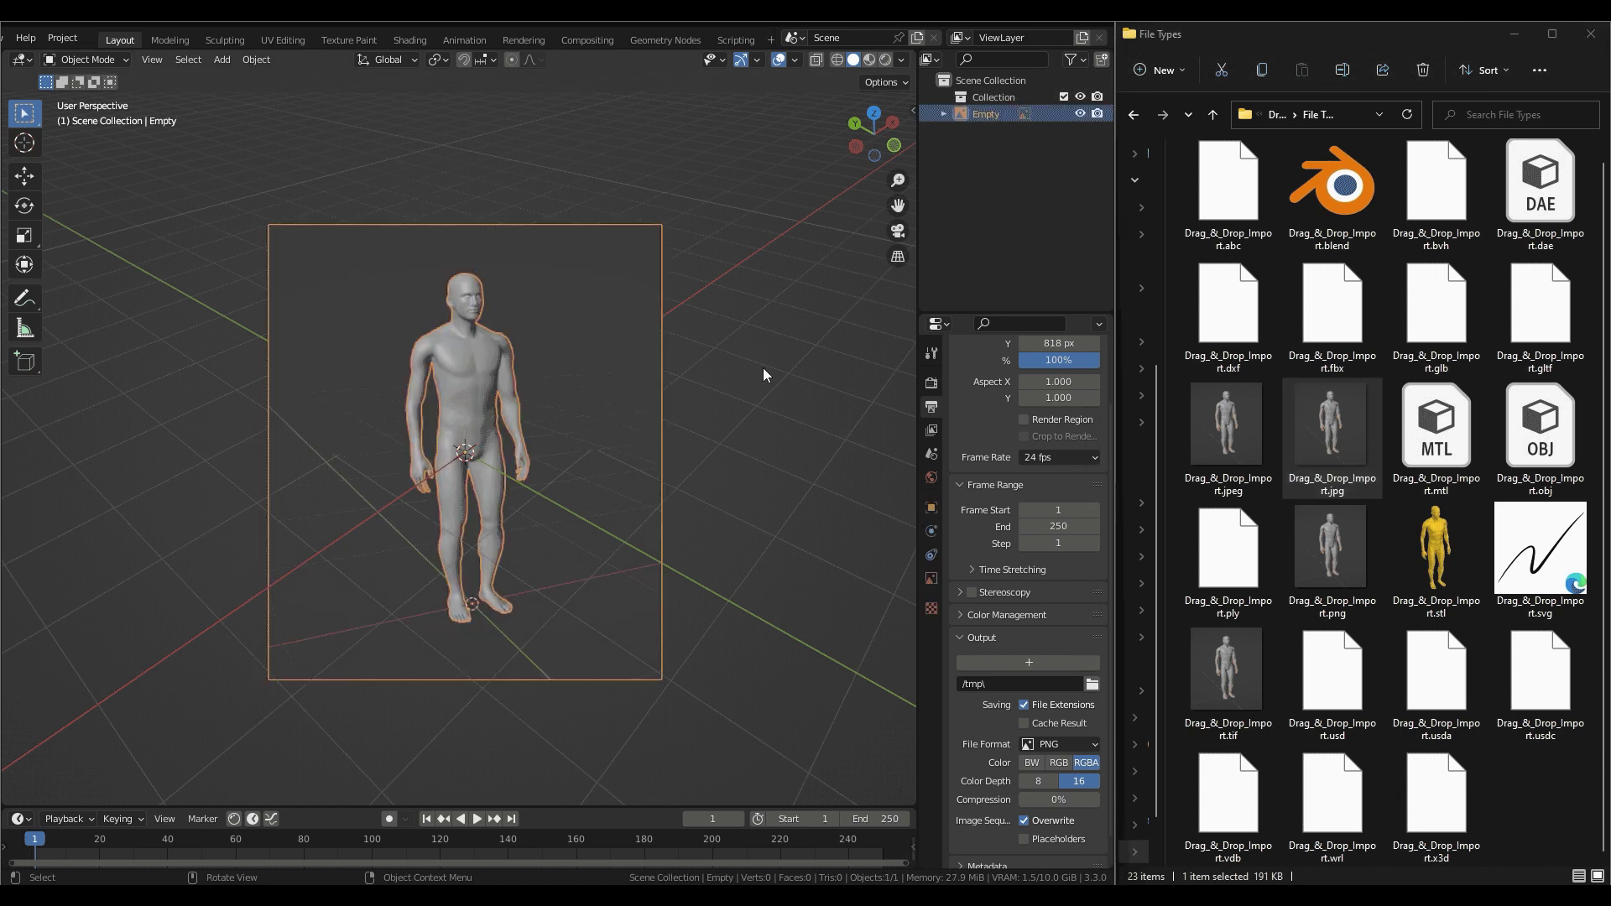
key("x")
left_click(735, 367)
left_click_drag(1236, 426, 447, 249)
left_click(446, 268)
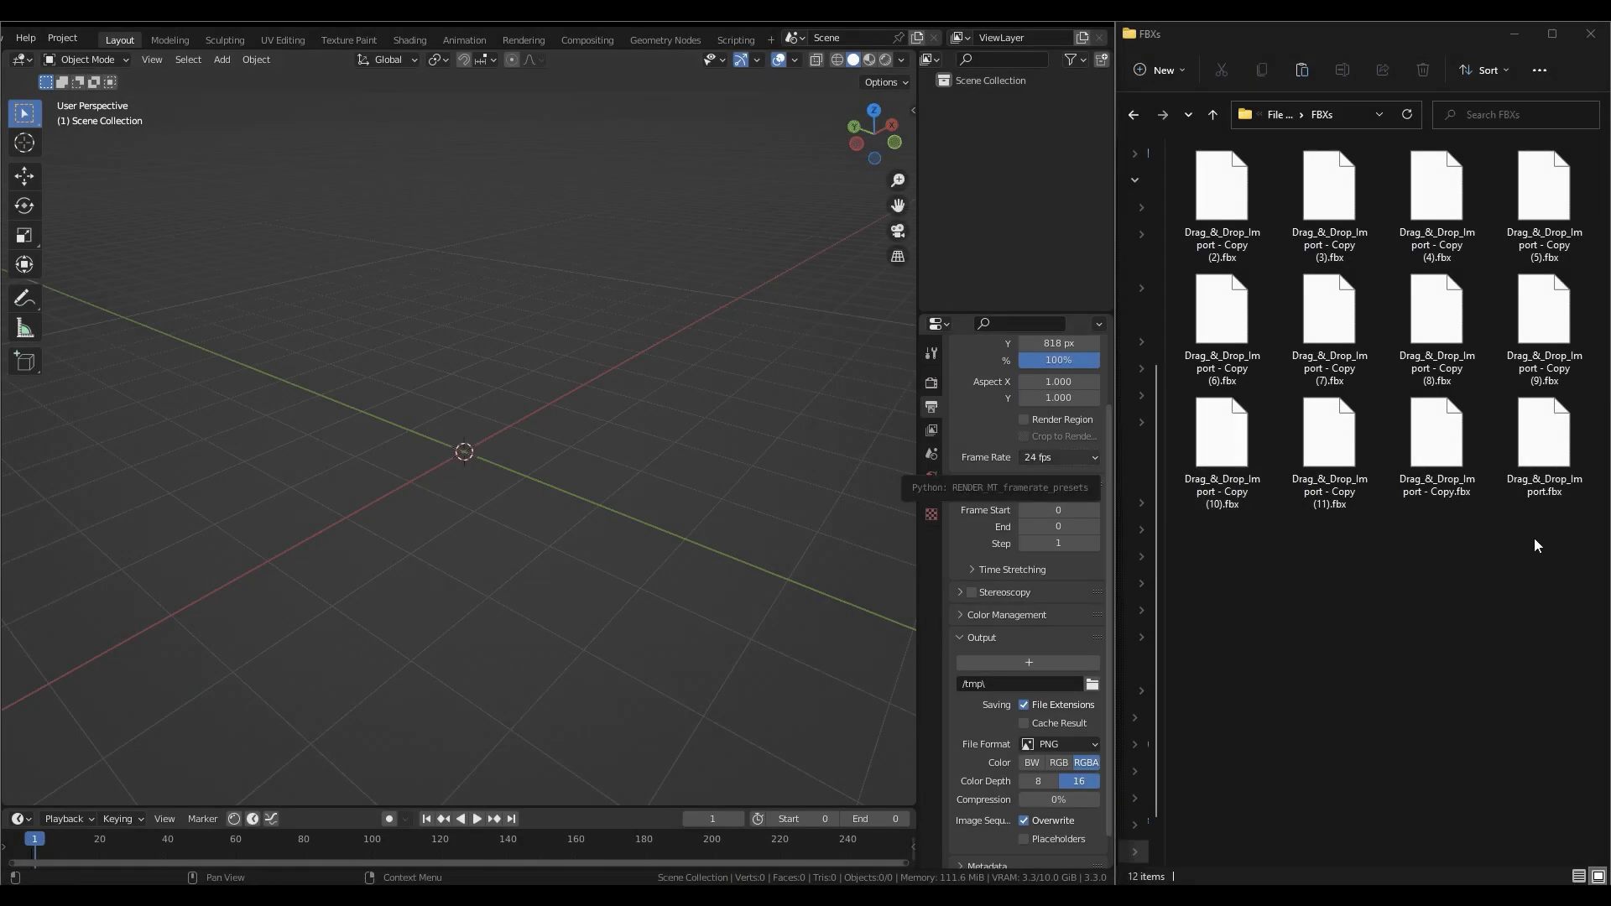
Import all 12 FBX copies at once, then delete the 12 Man objects.
left_click_drag(1533, 543, 1235, 169)
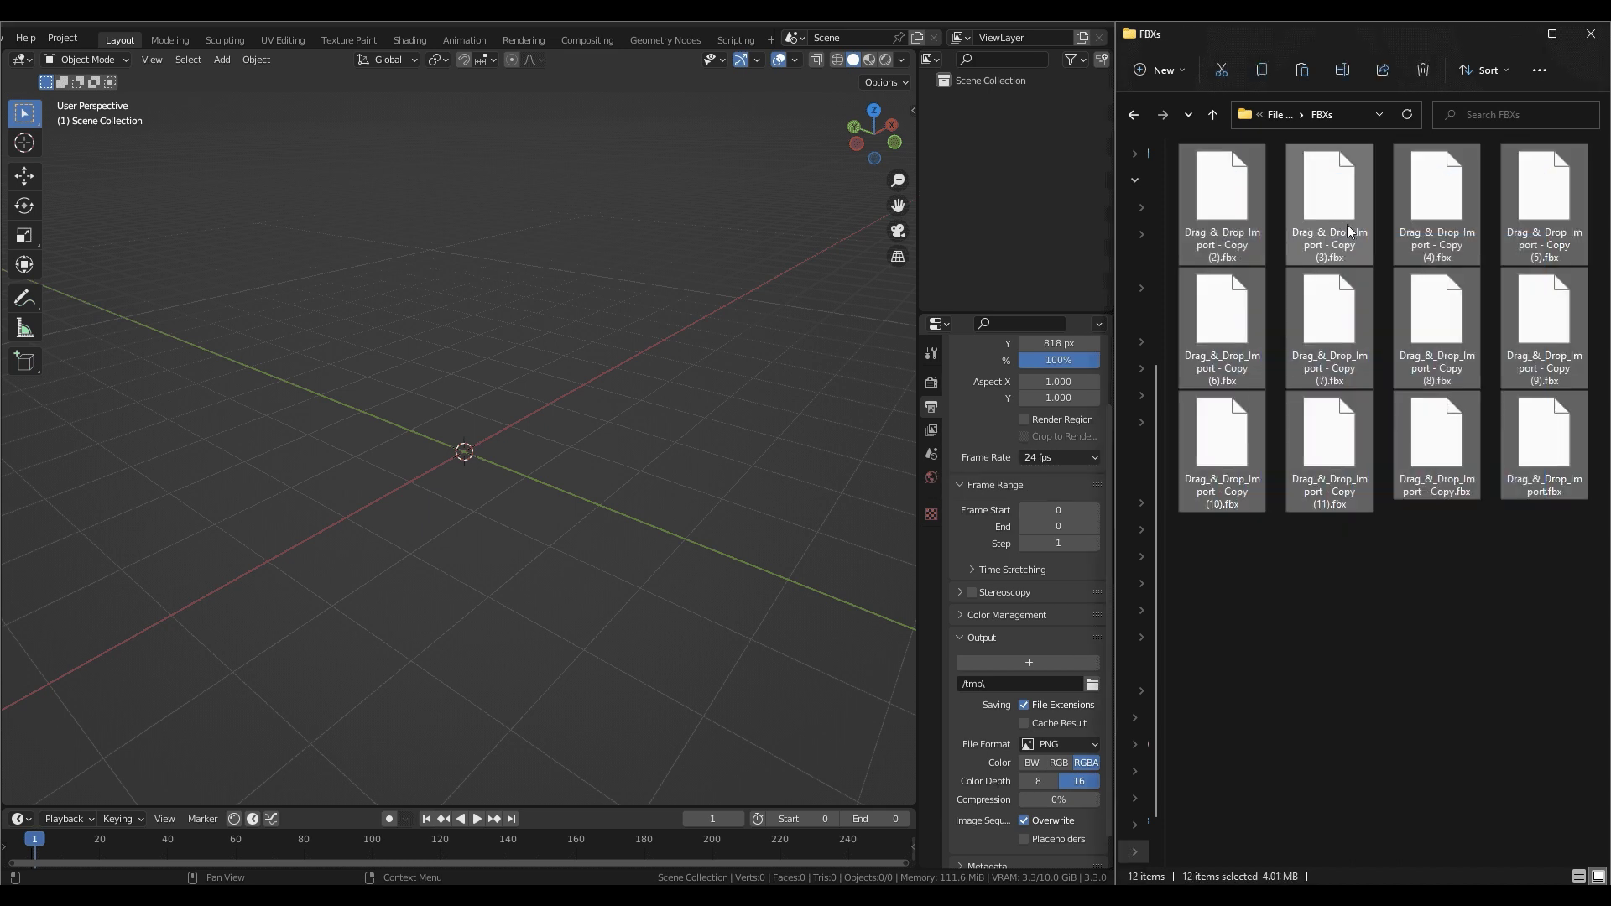
left_click_drag(1348, 232, 330, 148)
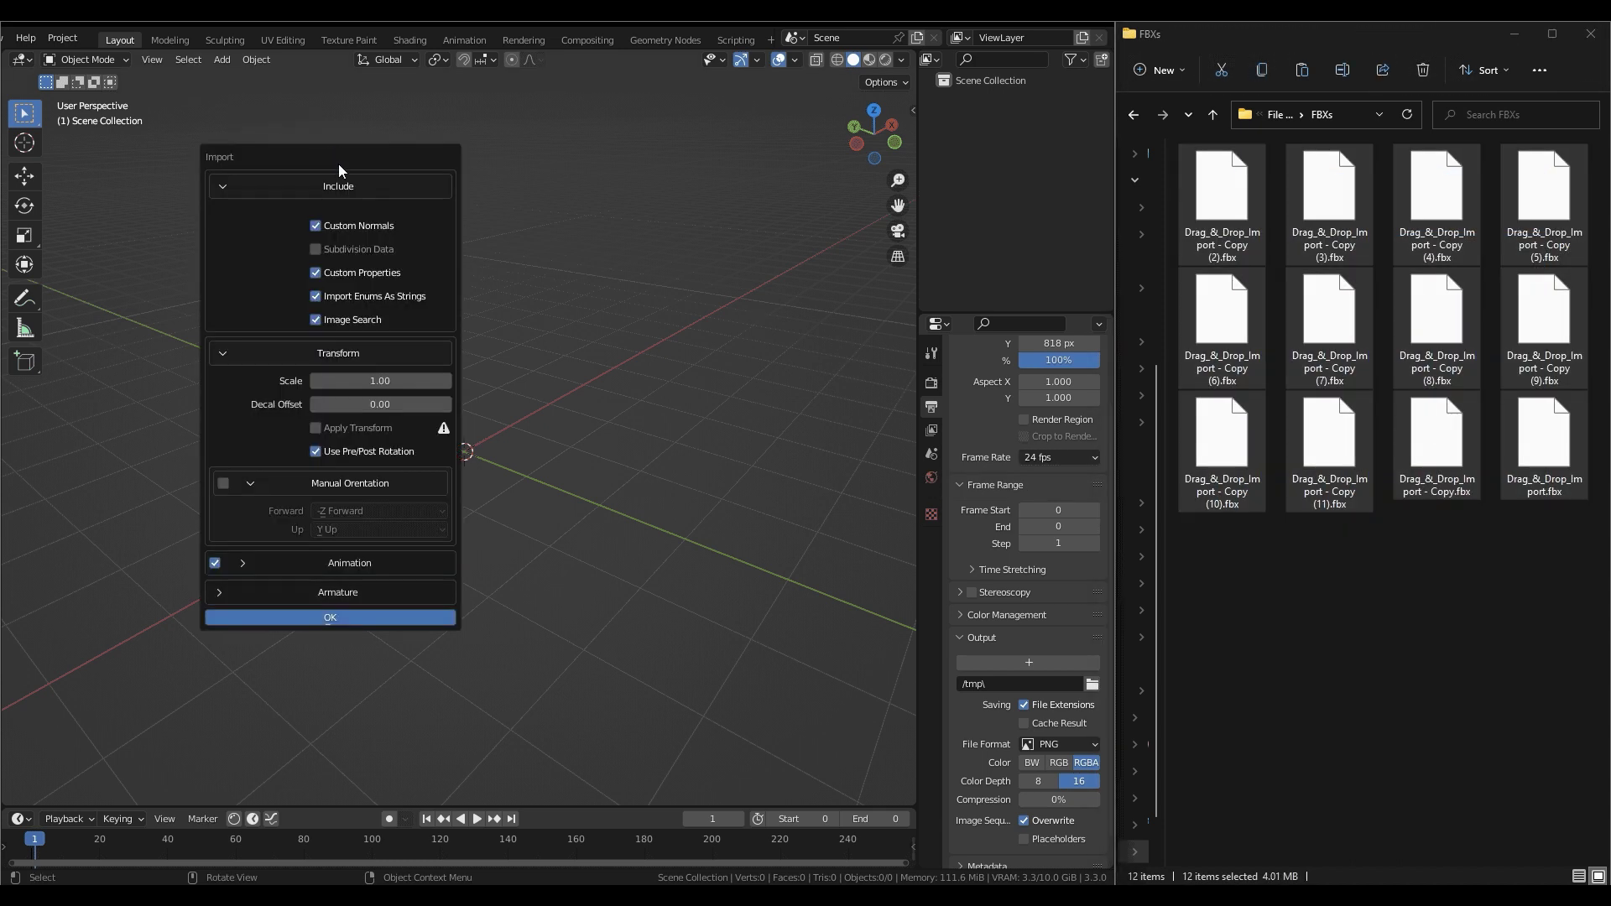
left_click(348, 619)
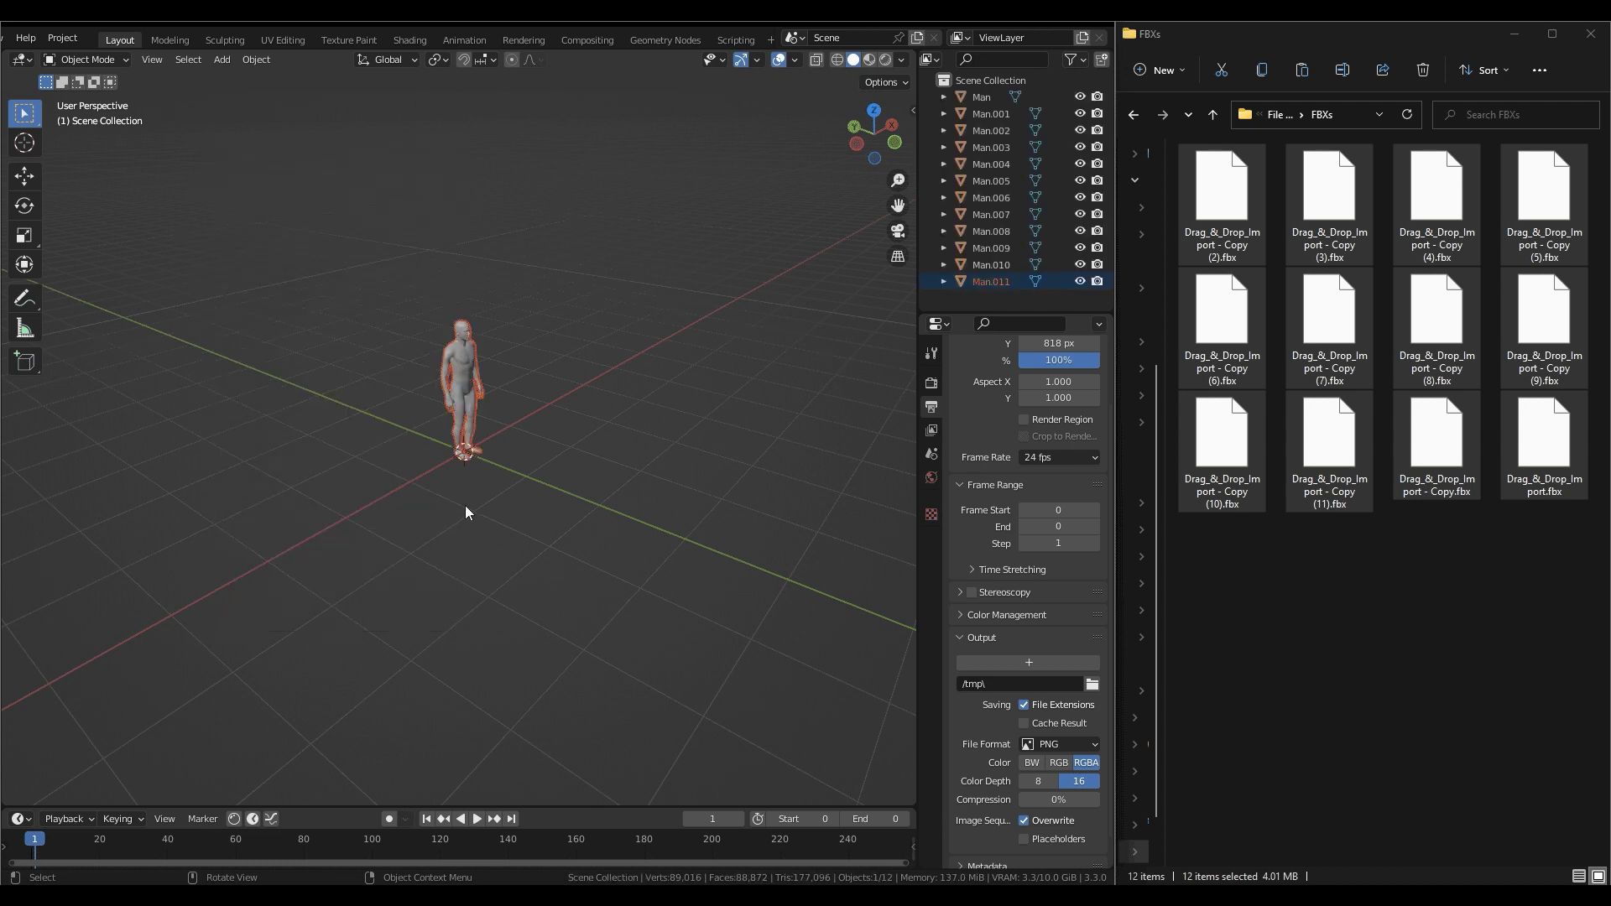
key("x")
left_click(520, 345)
In the File Types folder, select the 21 files from .abc to .vdb and drop them into the scene.
left_click(1280, 114)
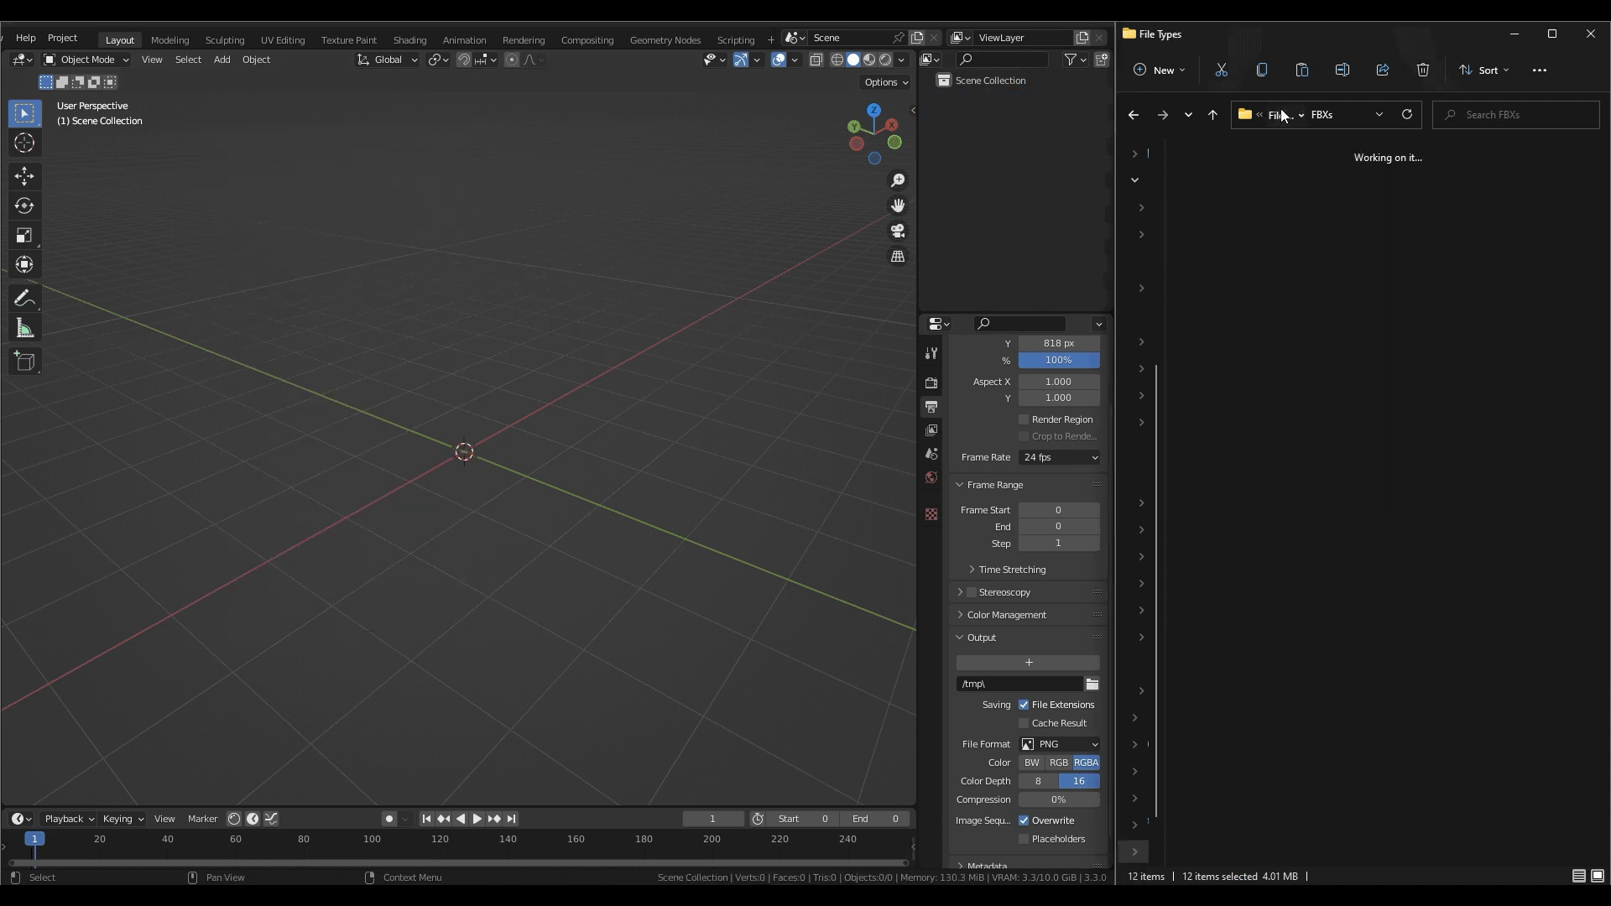
scroll(1326, 503, "down", 1)
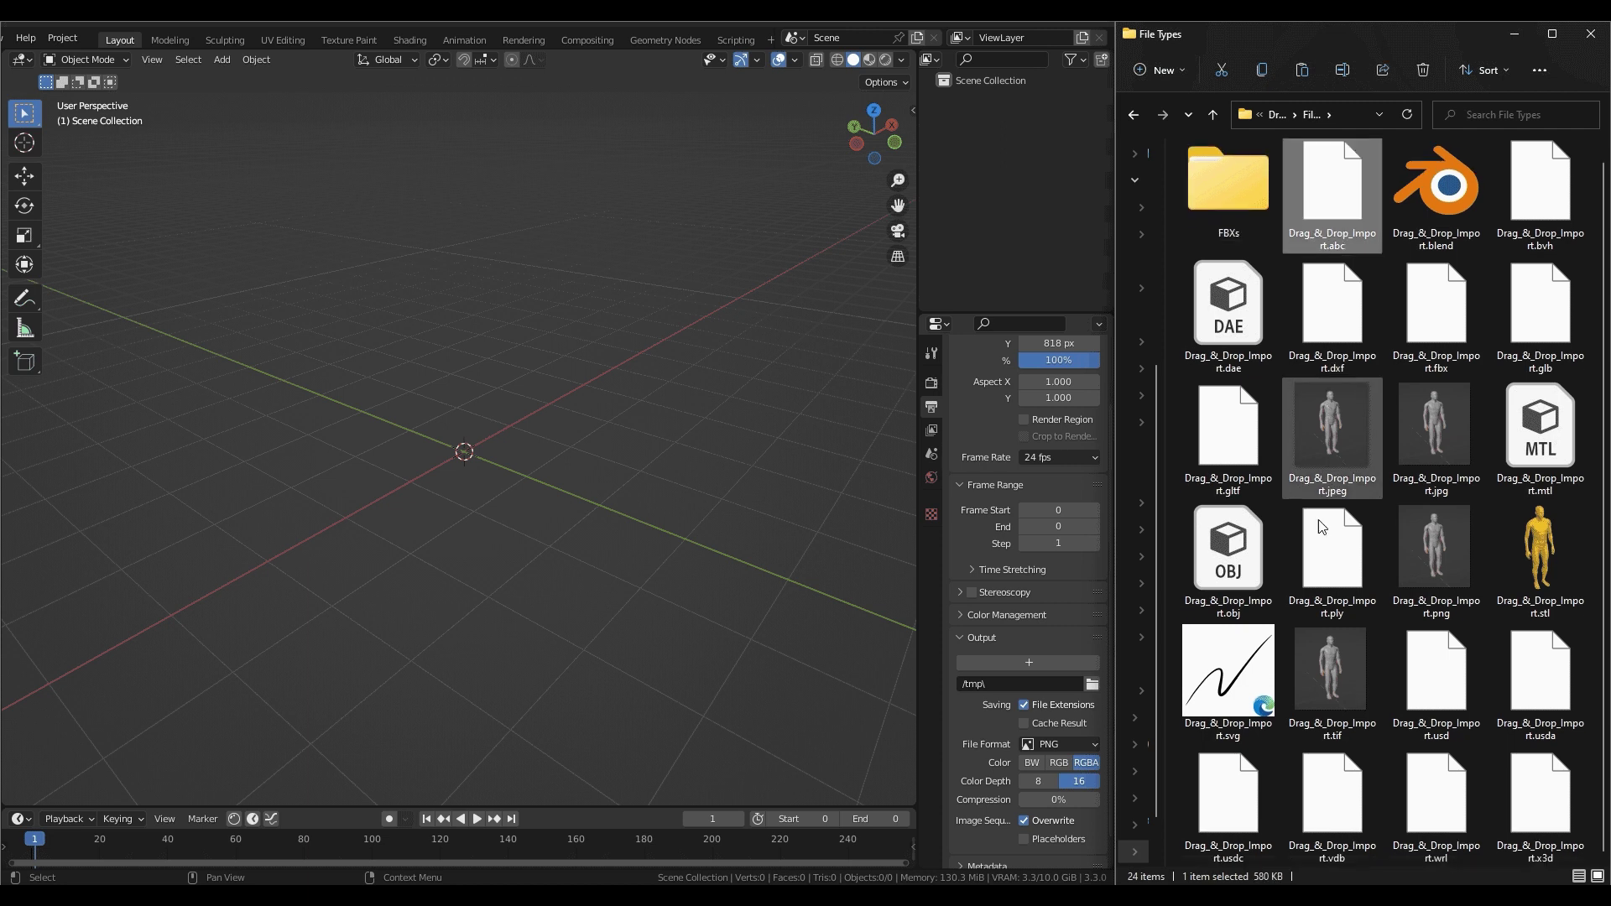
left_click(1313, 792, "shift")
left_click_drag(1337, 575, 454, 294)
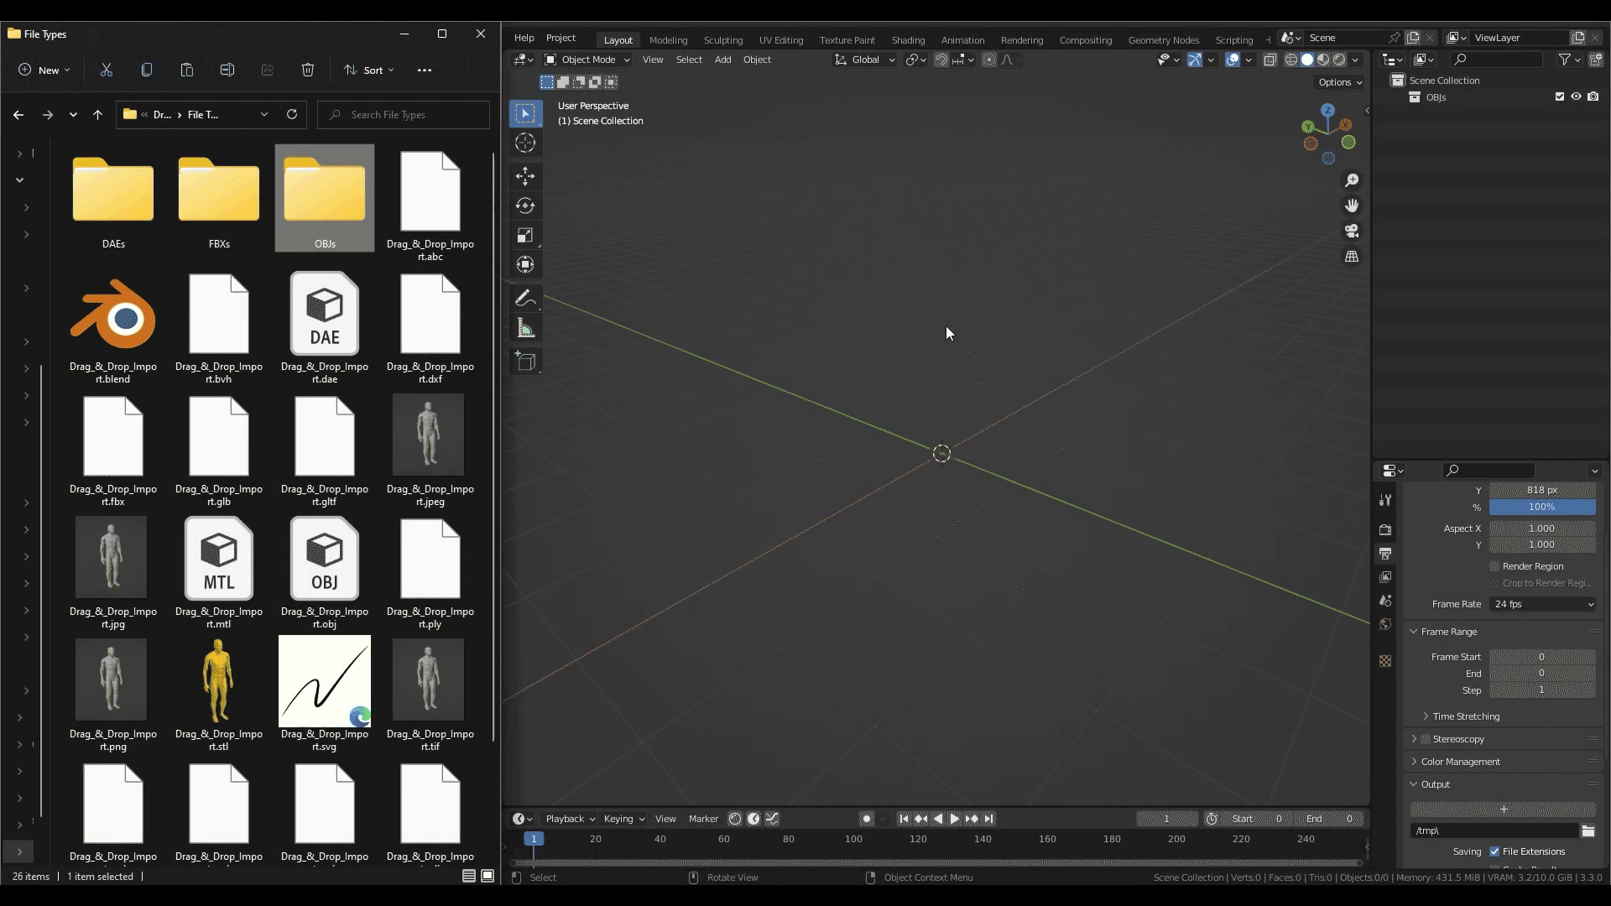
Drop the OBJs, FBXs and DAEs folders in turn, confirming each import and collapsing their collections.
left_click_drag(325, 198, 933, 224)
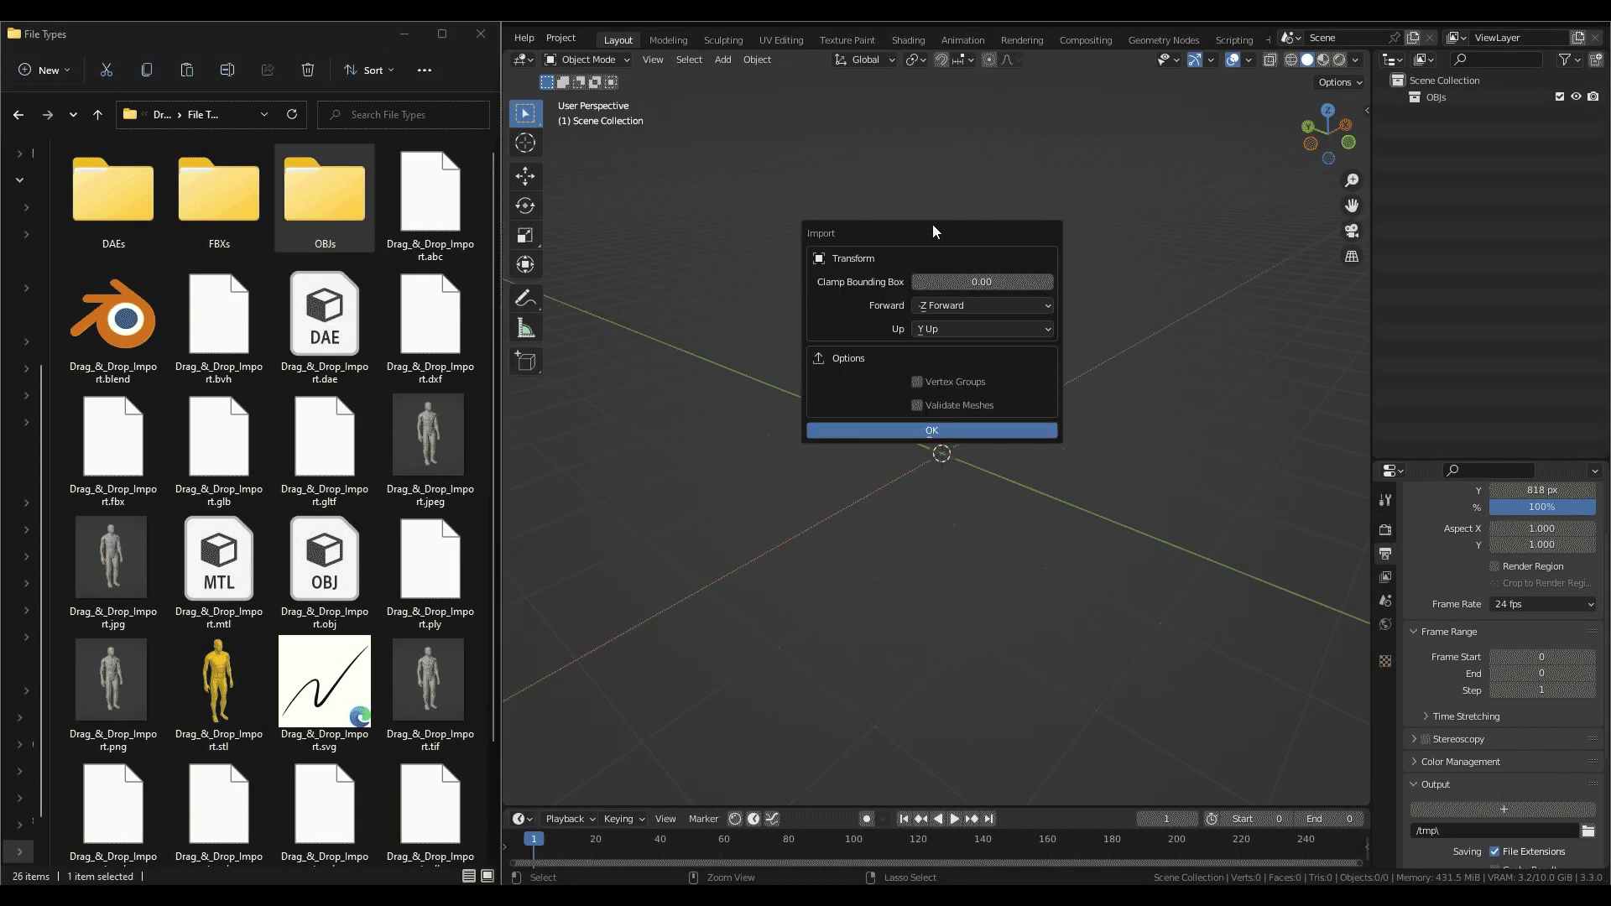
left_click(951, 429)
left_click(1395, 97)
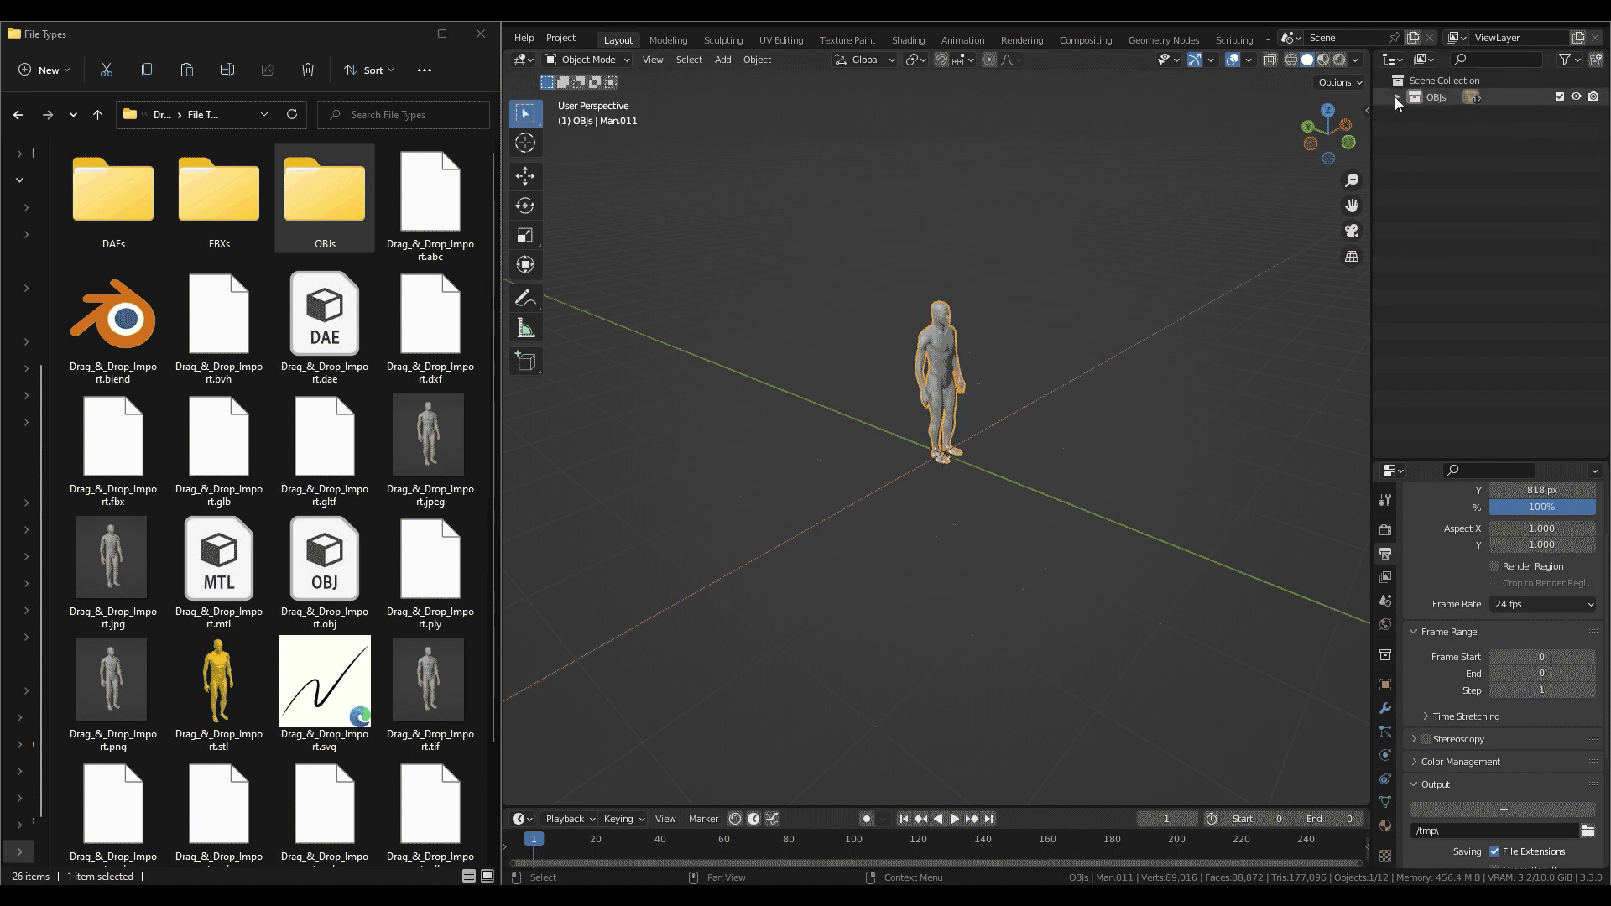
left_click(222, 216)
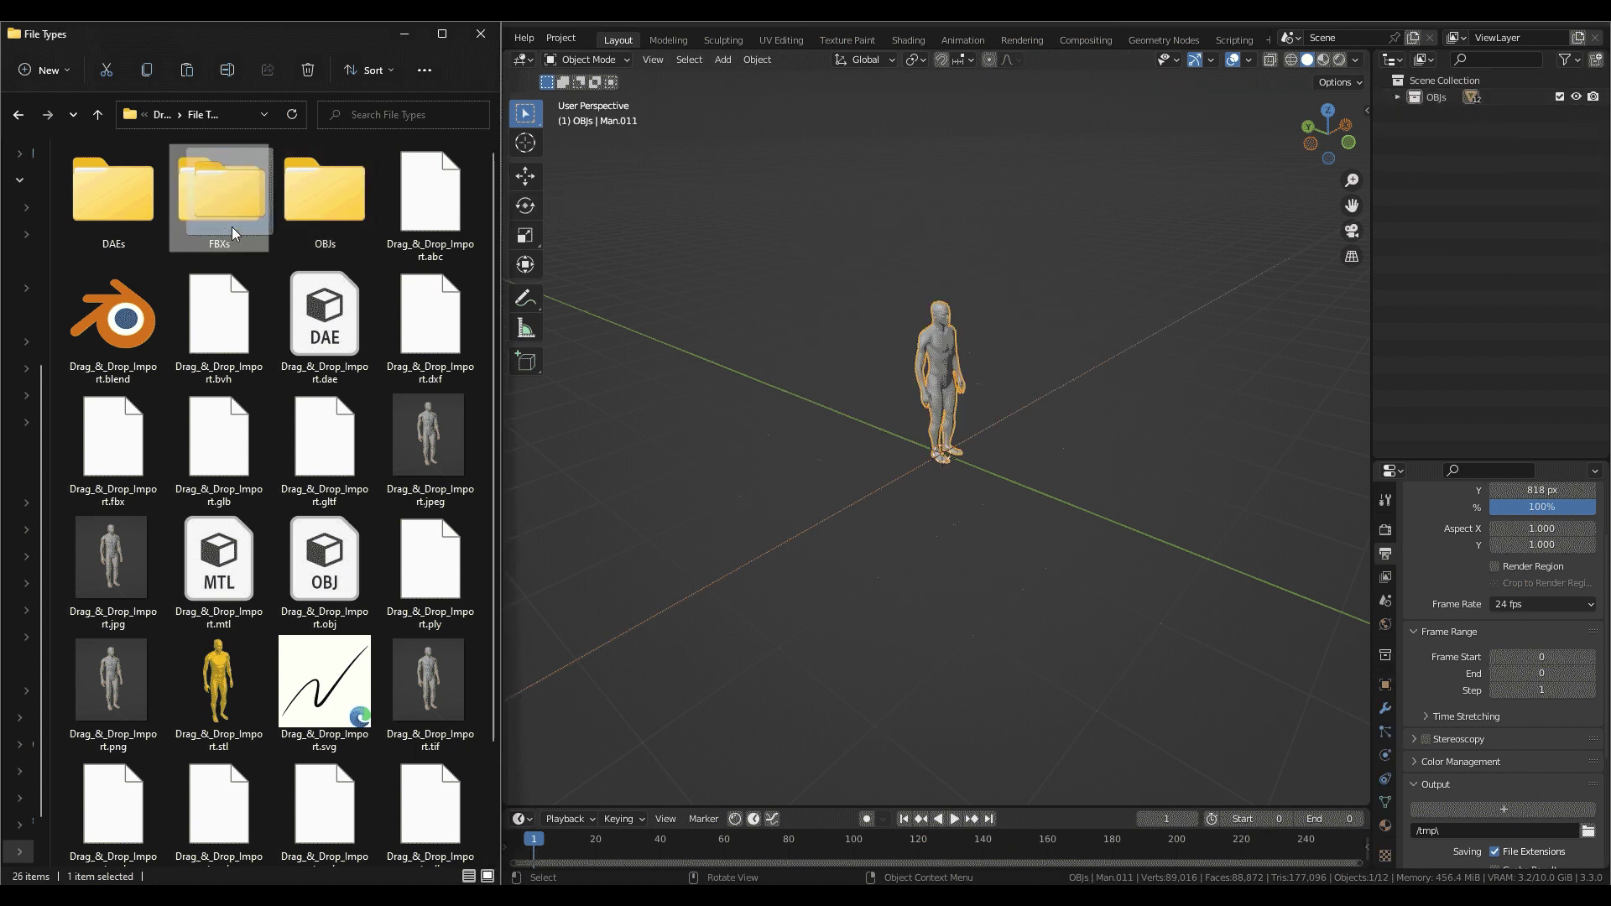
left_click_drag(903, 186, 902, 186)
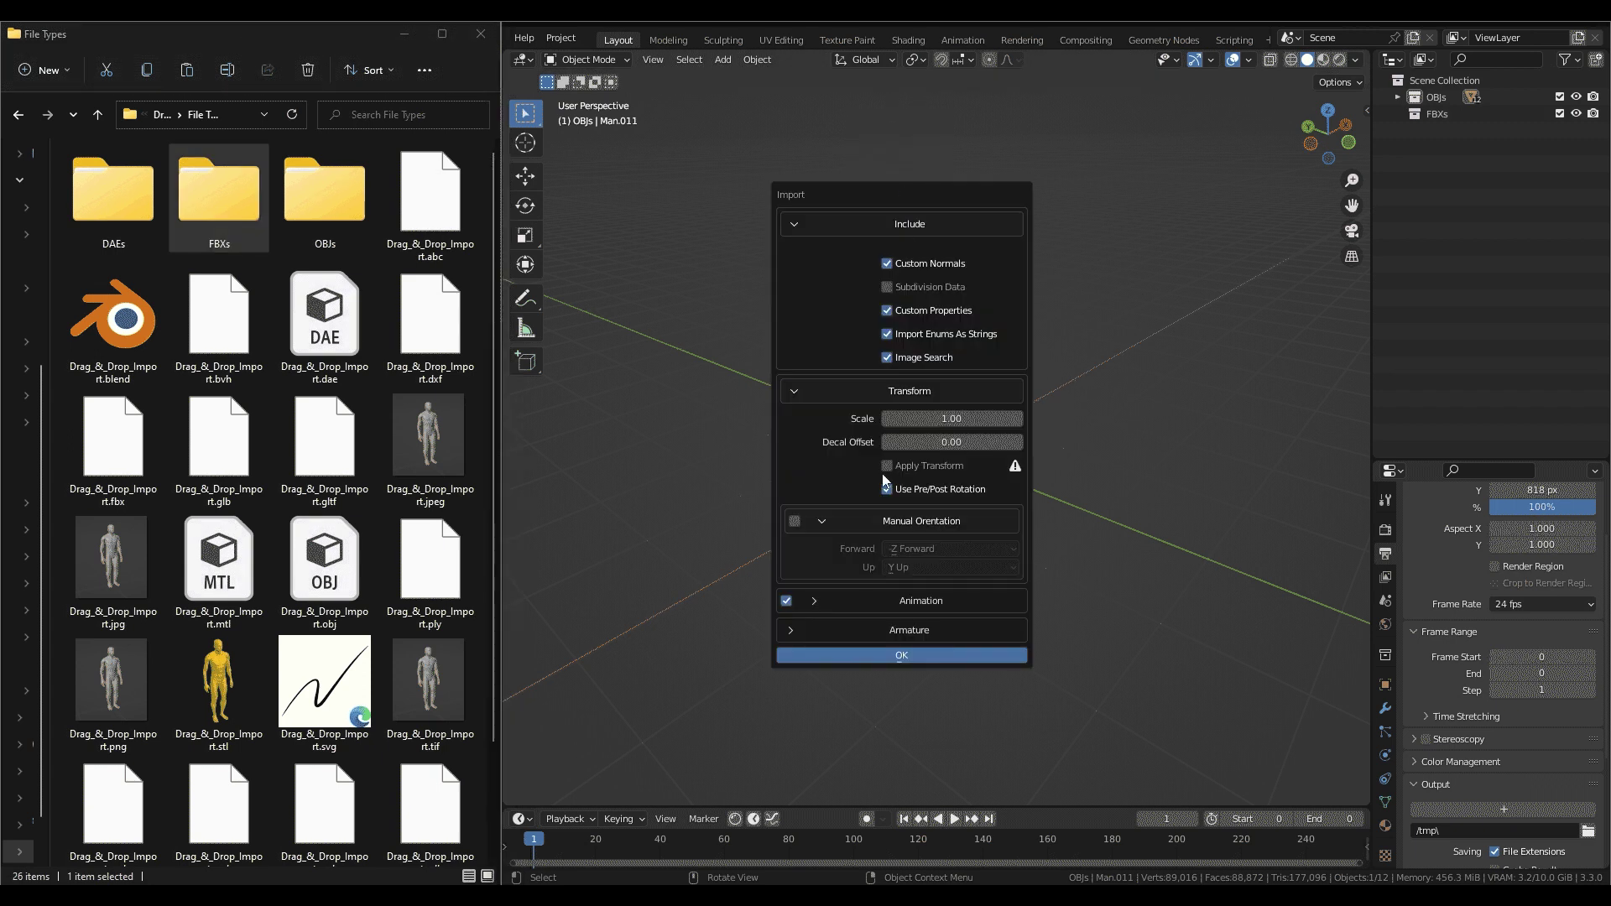
left_click(892, 658)
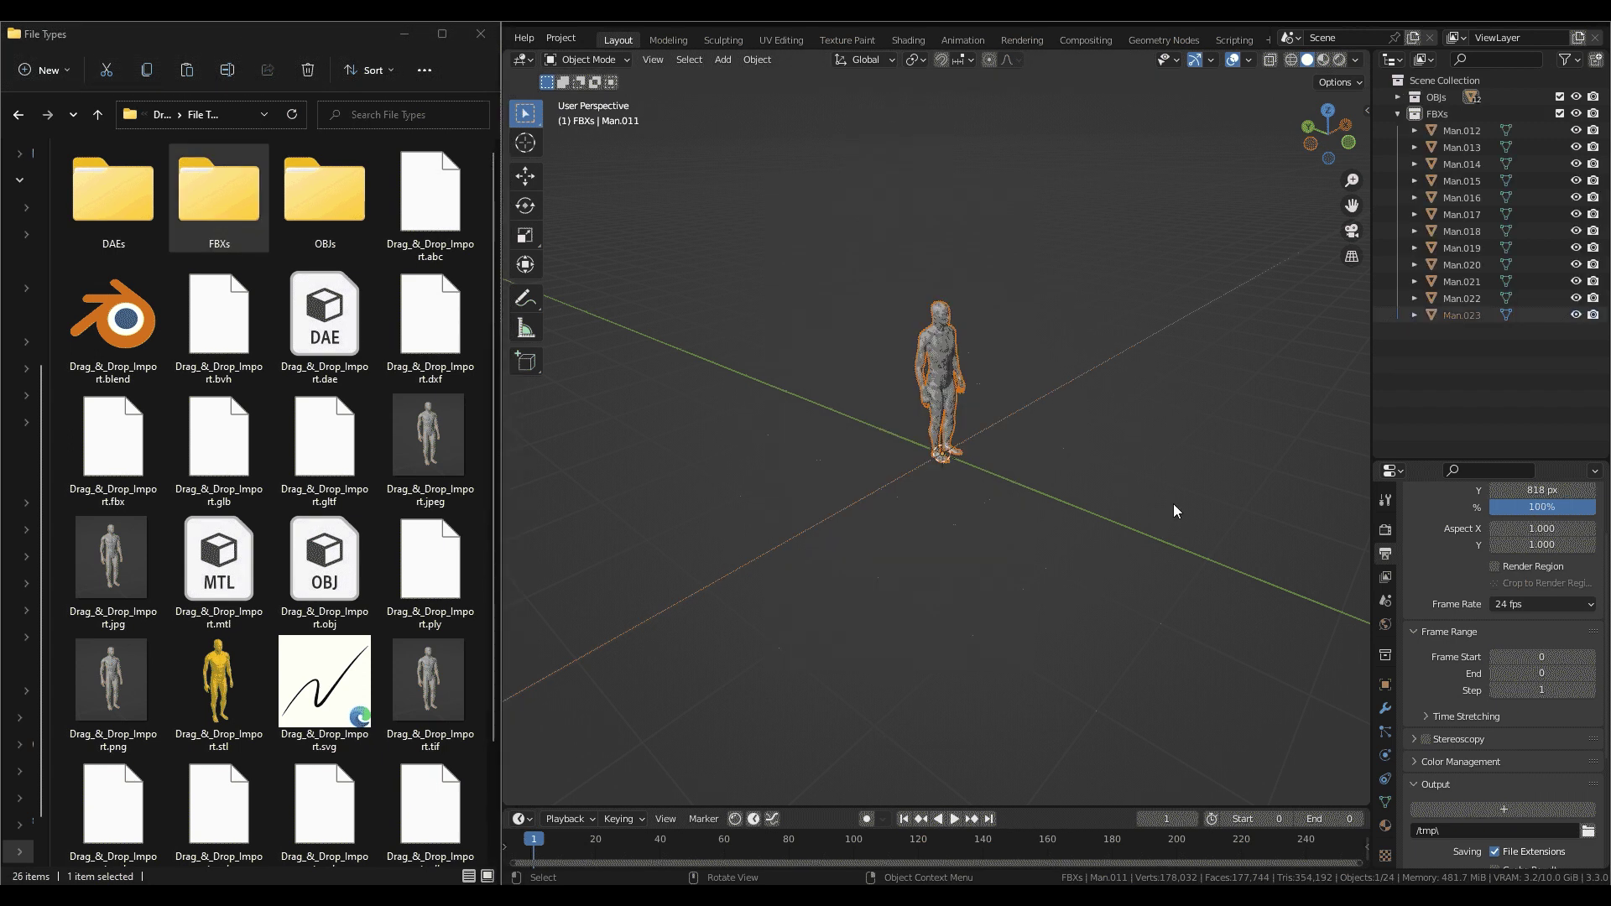
left_click(1396, 112)
left_click(112, 220)
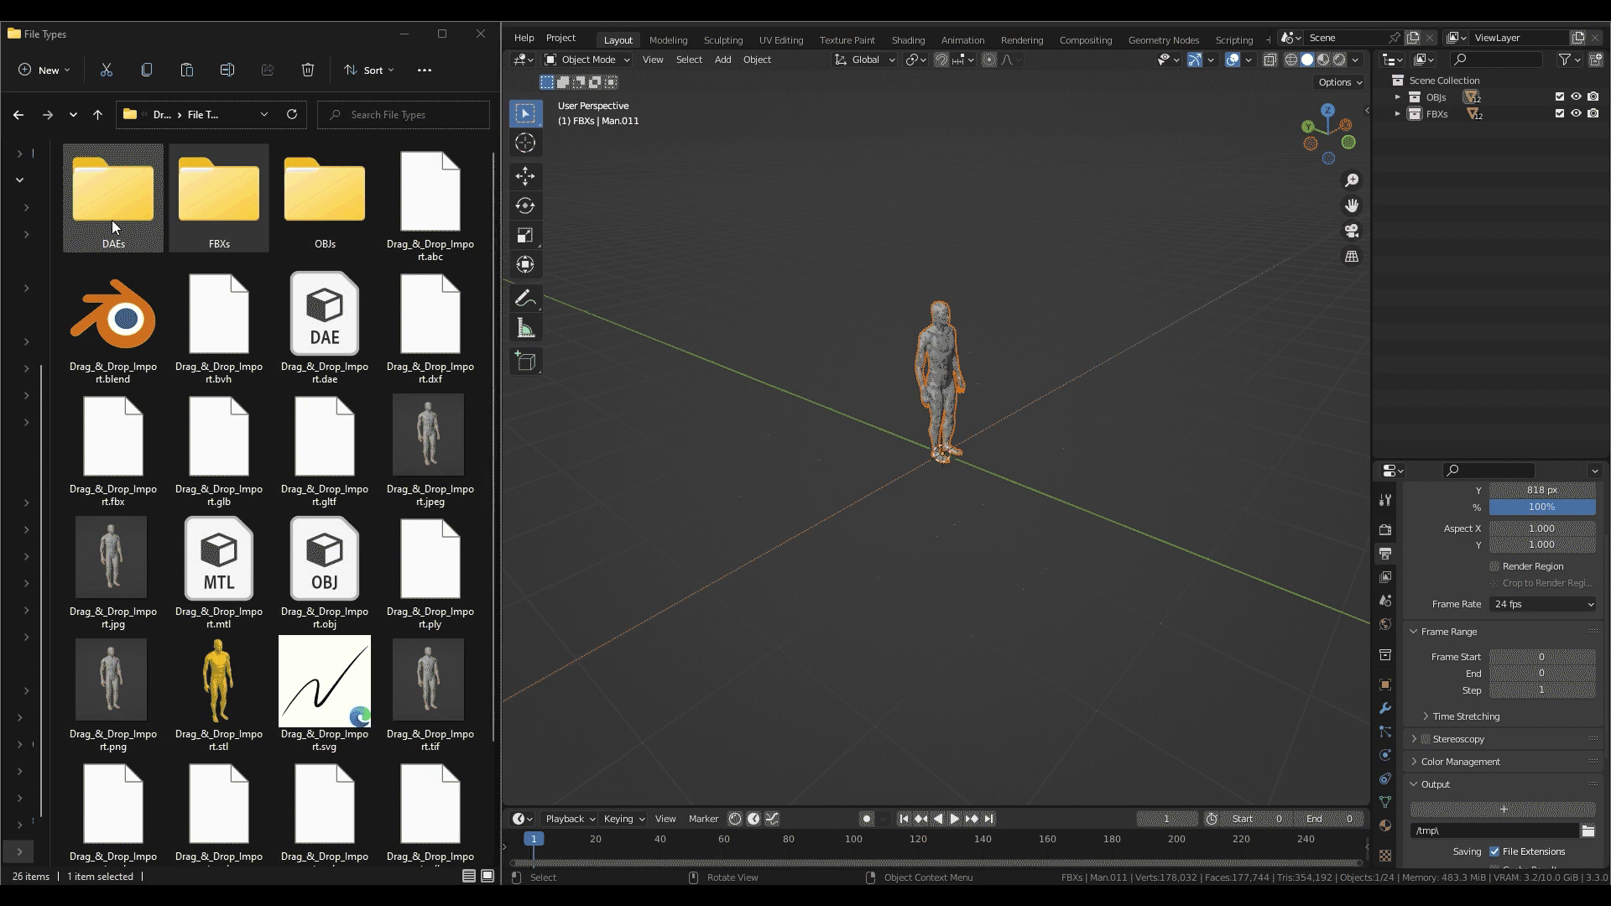
left_click_drag(119, 208, 684, 252)
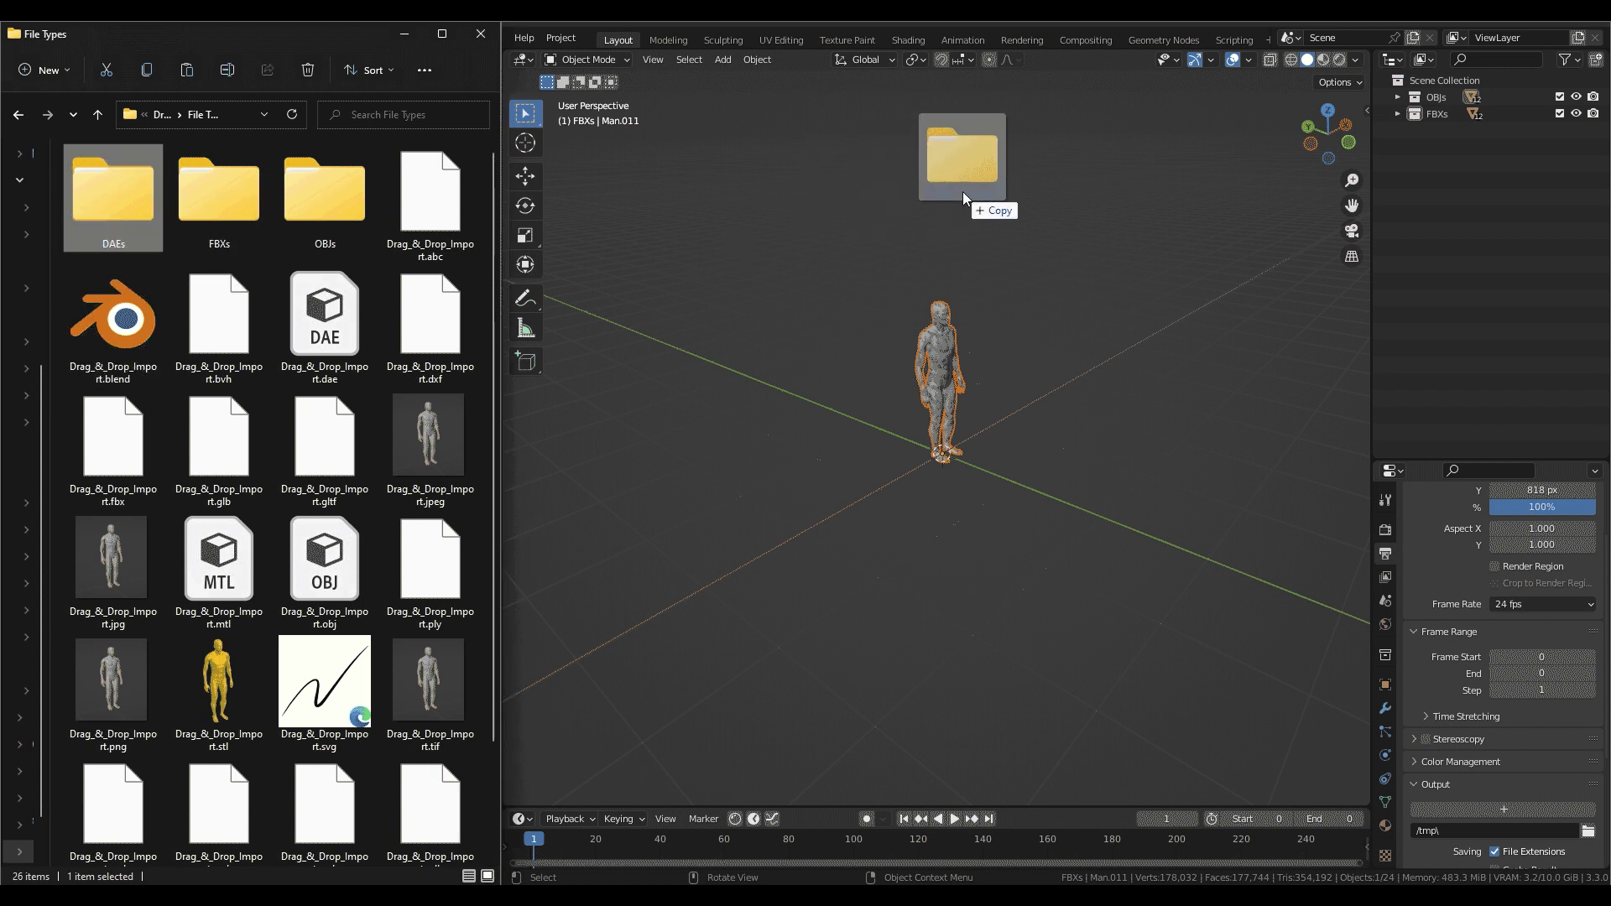
left_click_drag(963, 191, 963, 193)
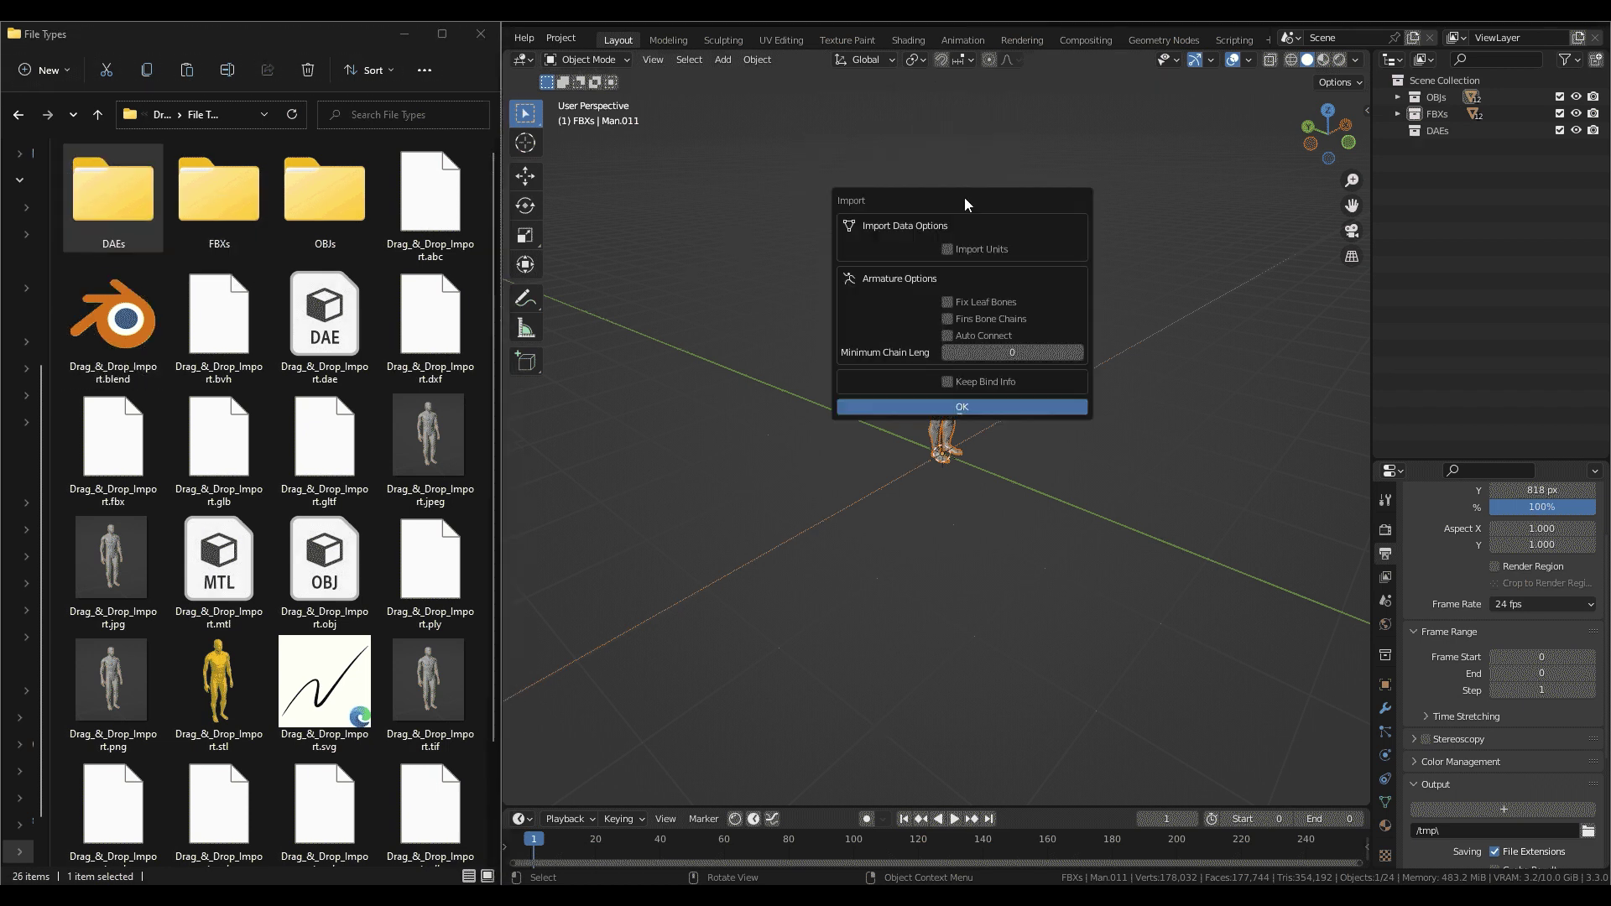
left_click(980, 409)
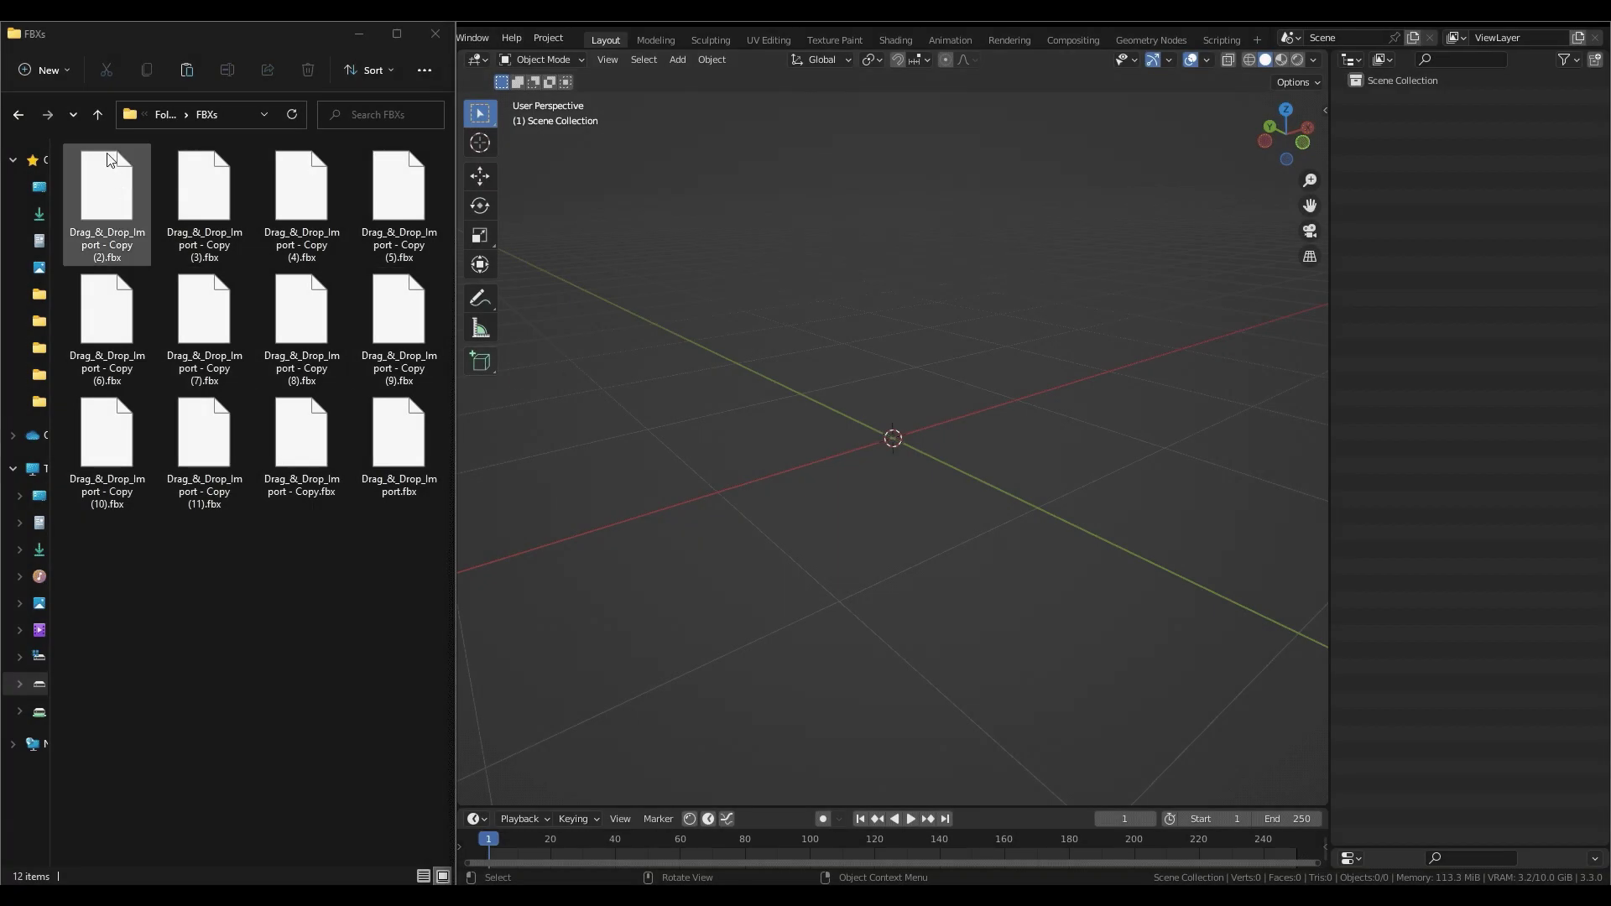
Drop the FolderTree folder from File Types and collapse its DAEs, FBXs and OBJs collections.
left_click(100, 116)
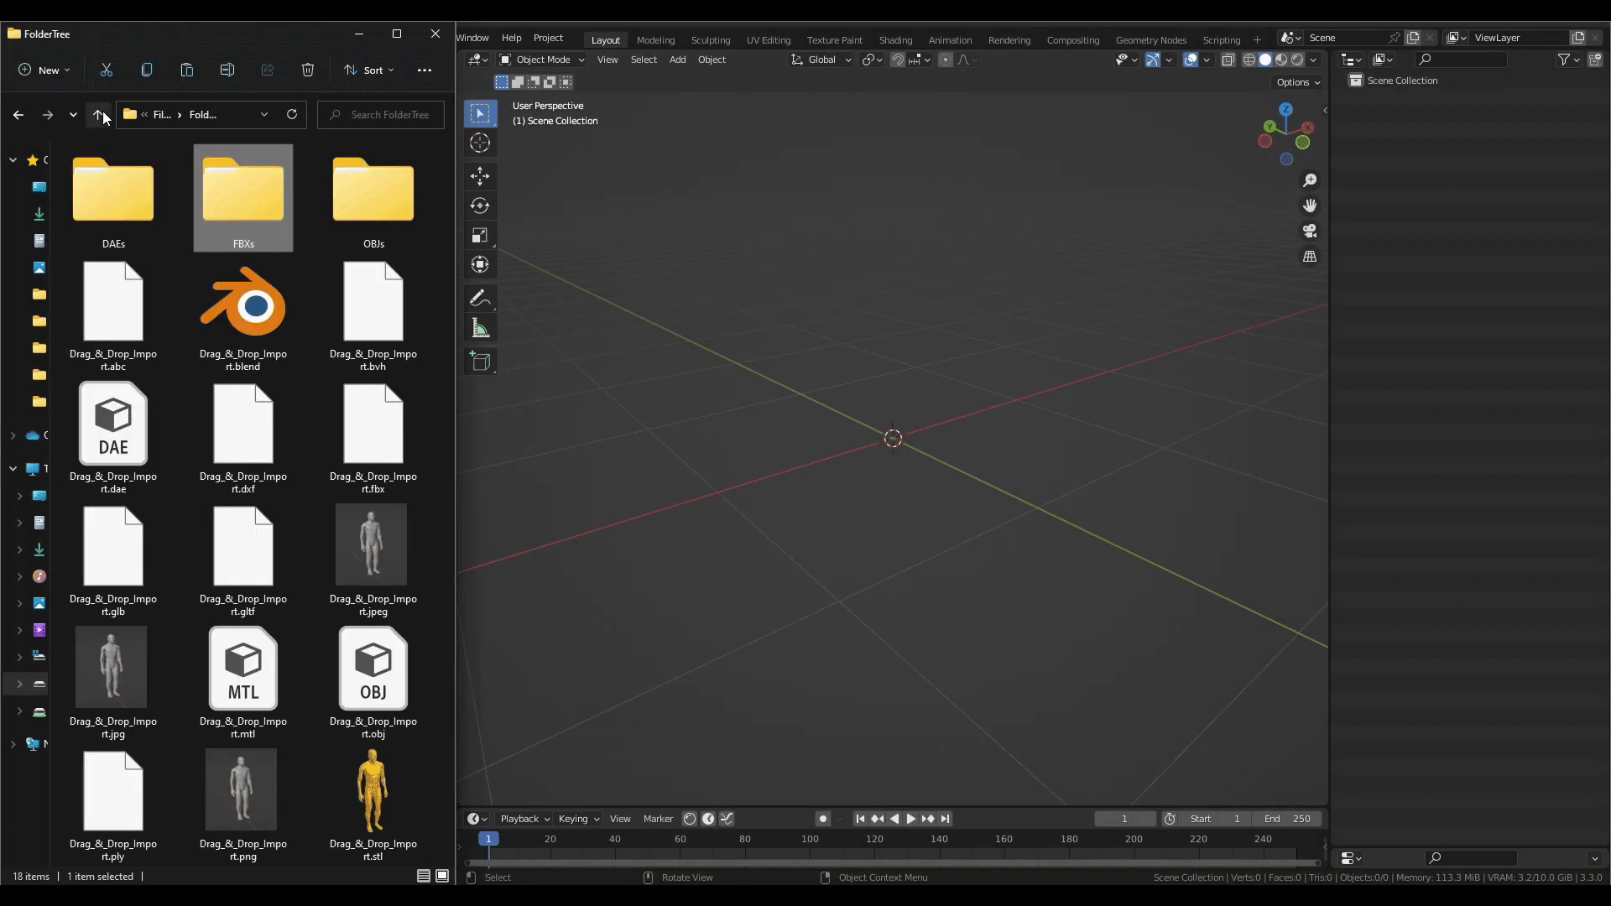
left_click(100, 116)
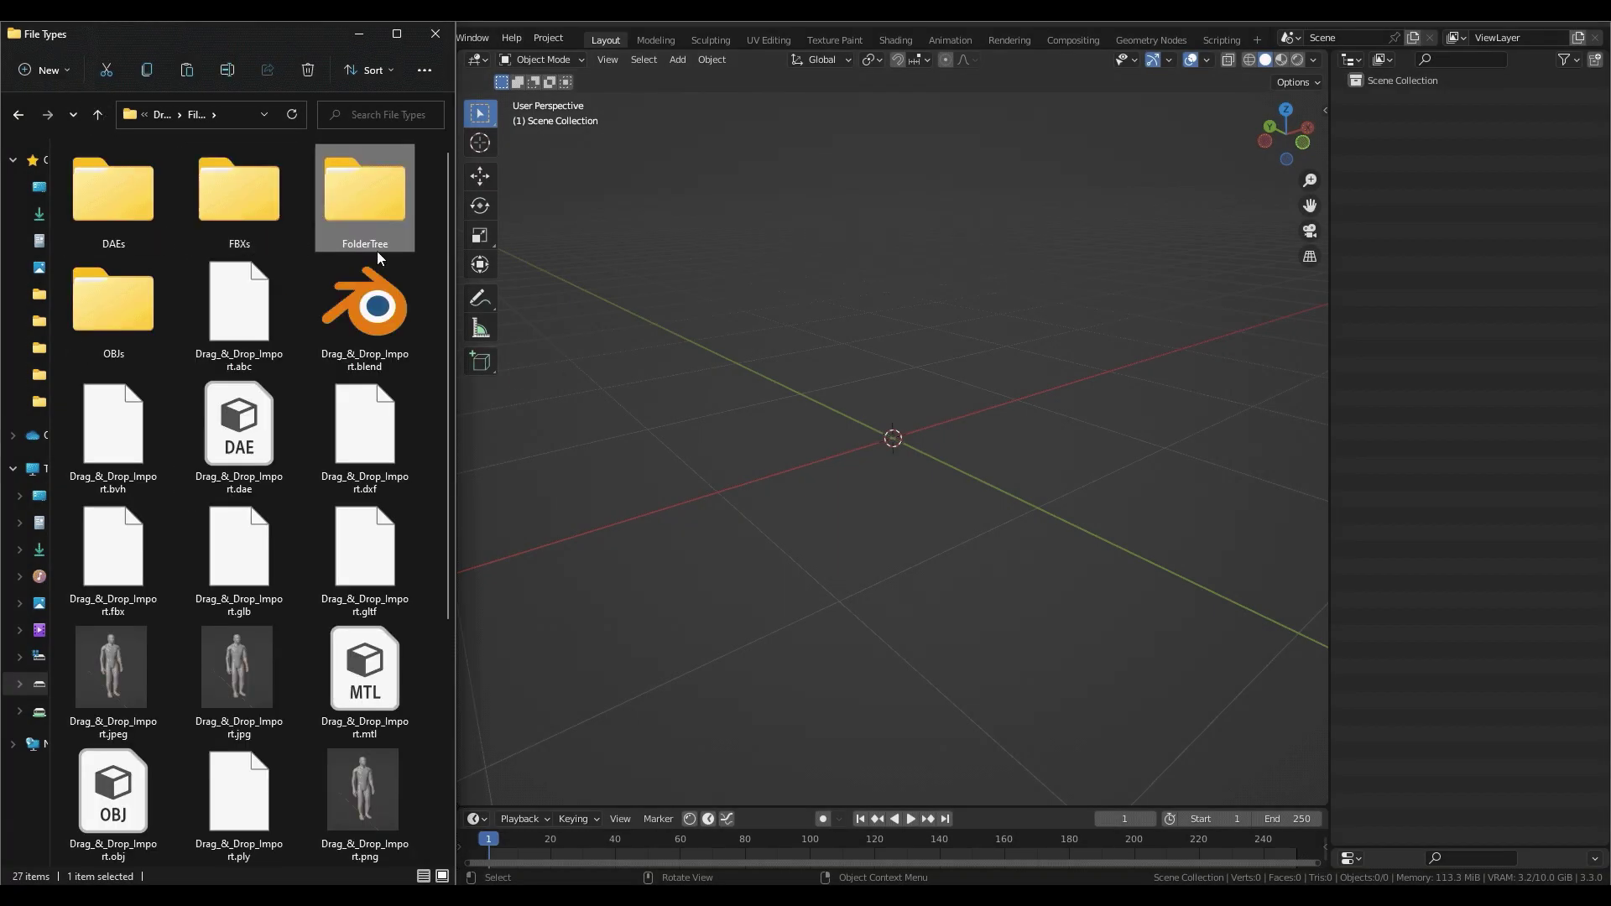
left_click_drag(376, 210, 879, 258)
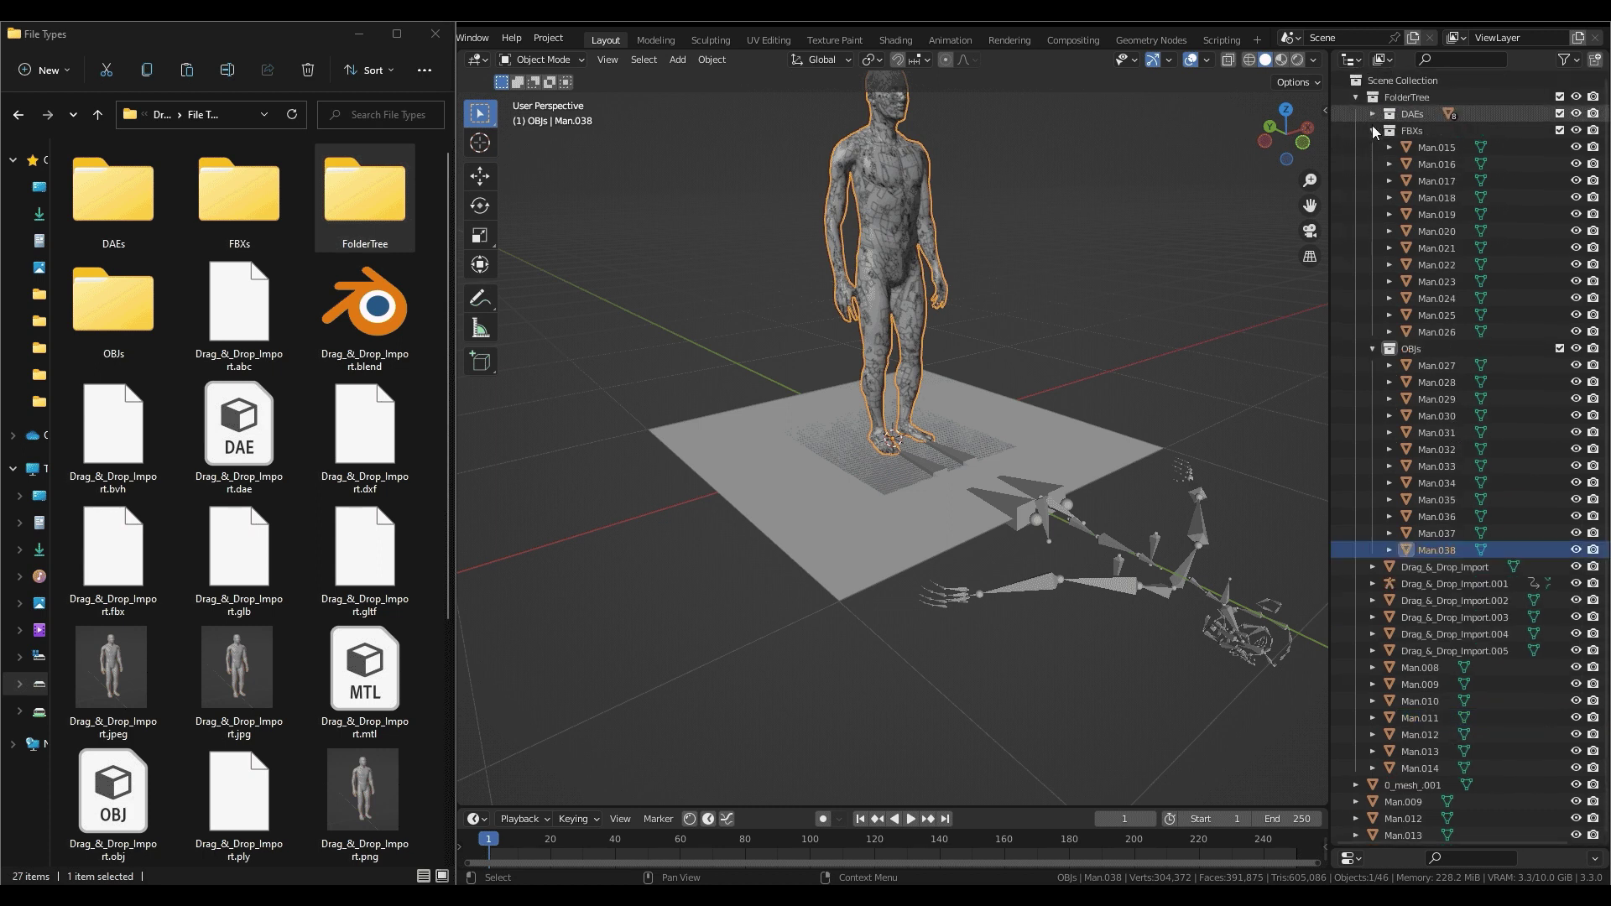
left_click_drag(1372, 115, 1376, 179)
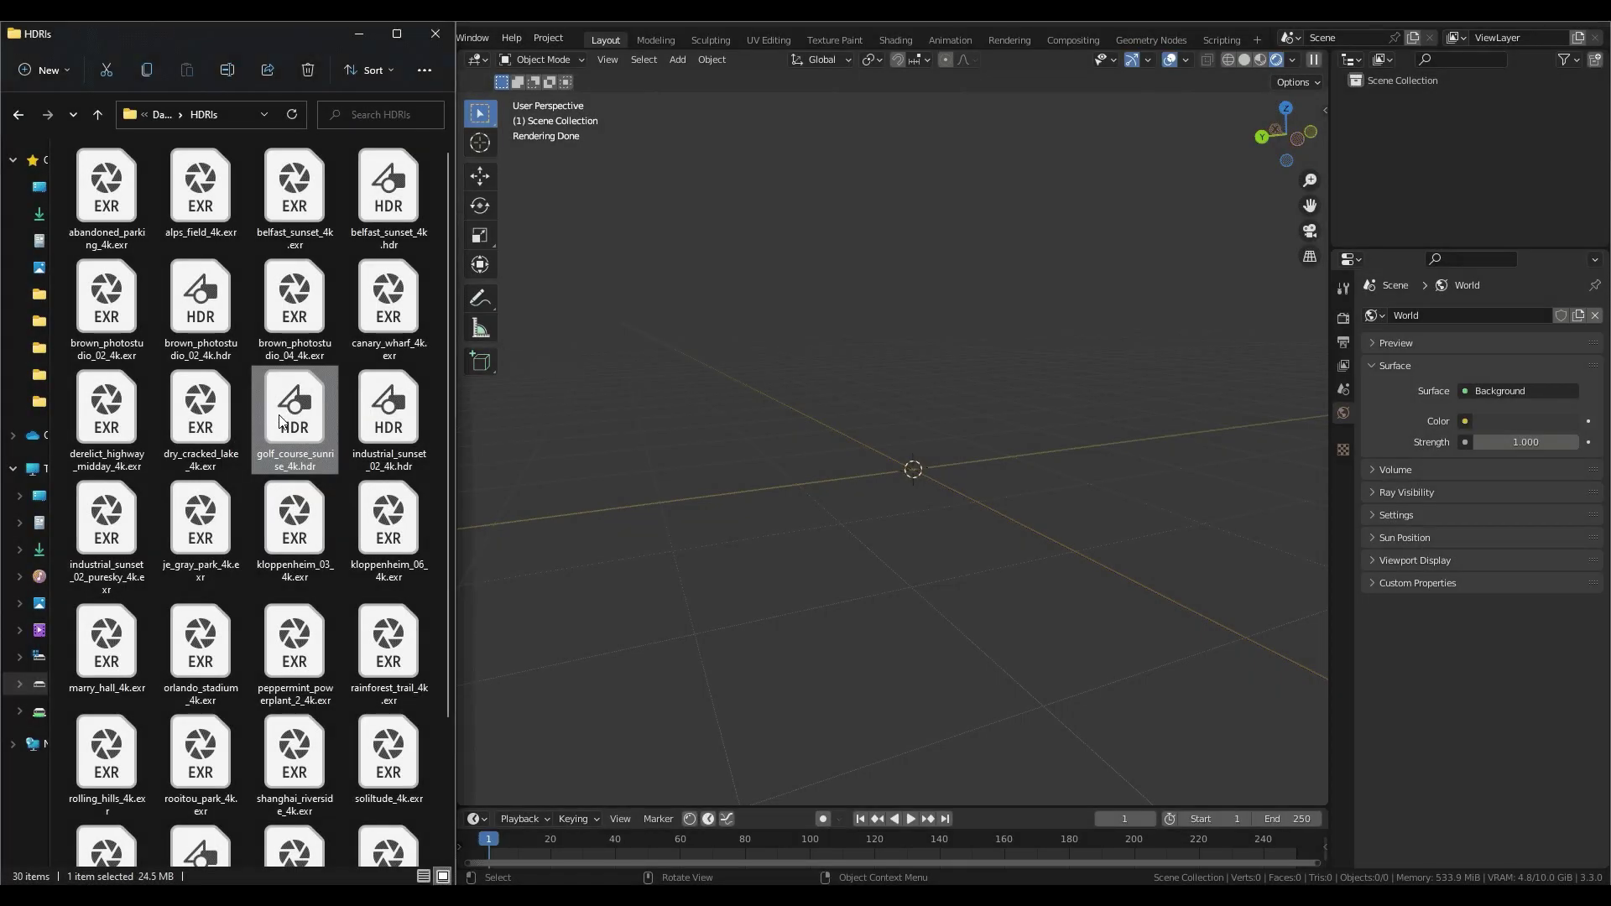
Set the world background to golf_course_sunrise_4k.hdr, then abandoned_parking_4k.exr, finally kloppenheim_06_4k.exr.
left_click_drag(793, 325, 921, 204)
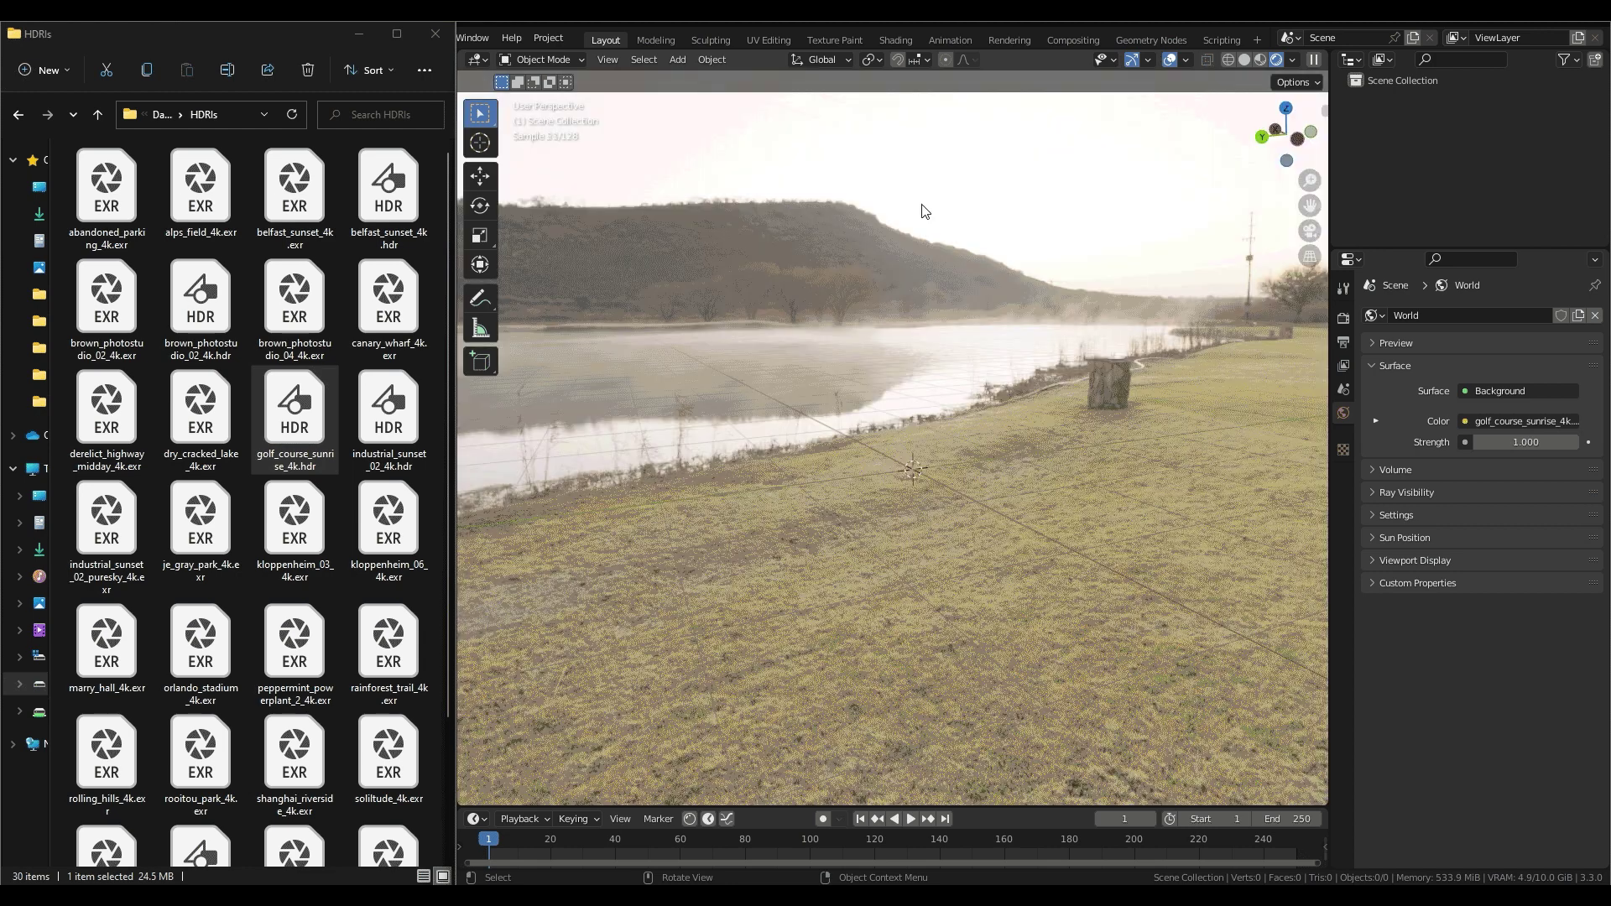
left_click_drag(101, 217, 849, 180)
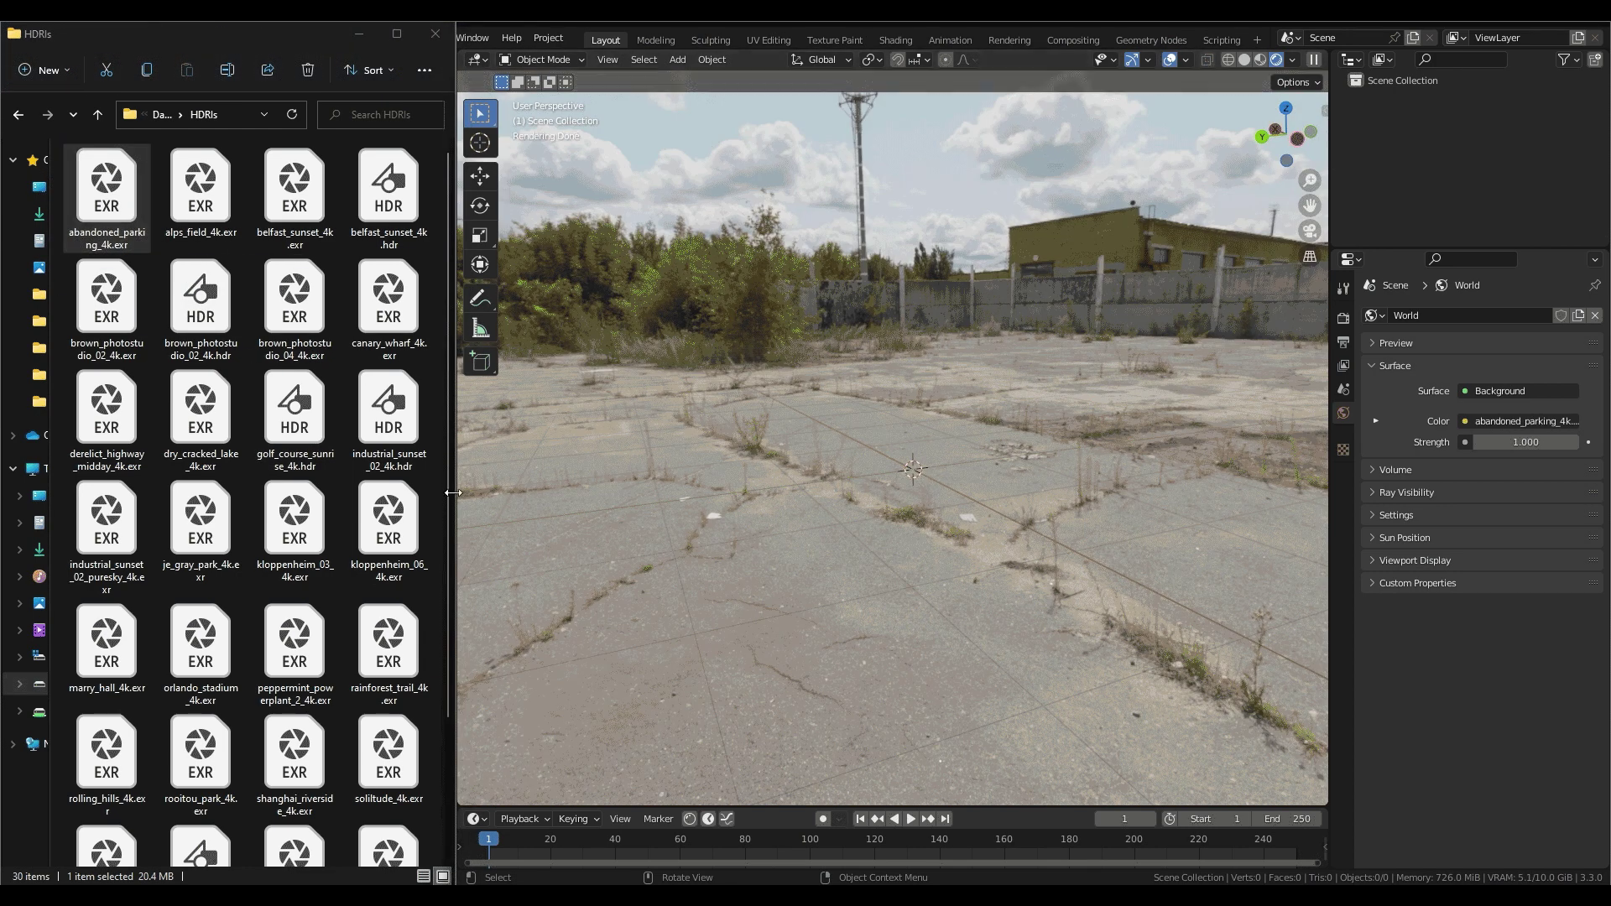
left_click(398, 559)
left_click_drag(927, 270, 927, 270)
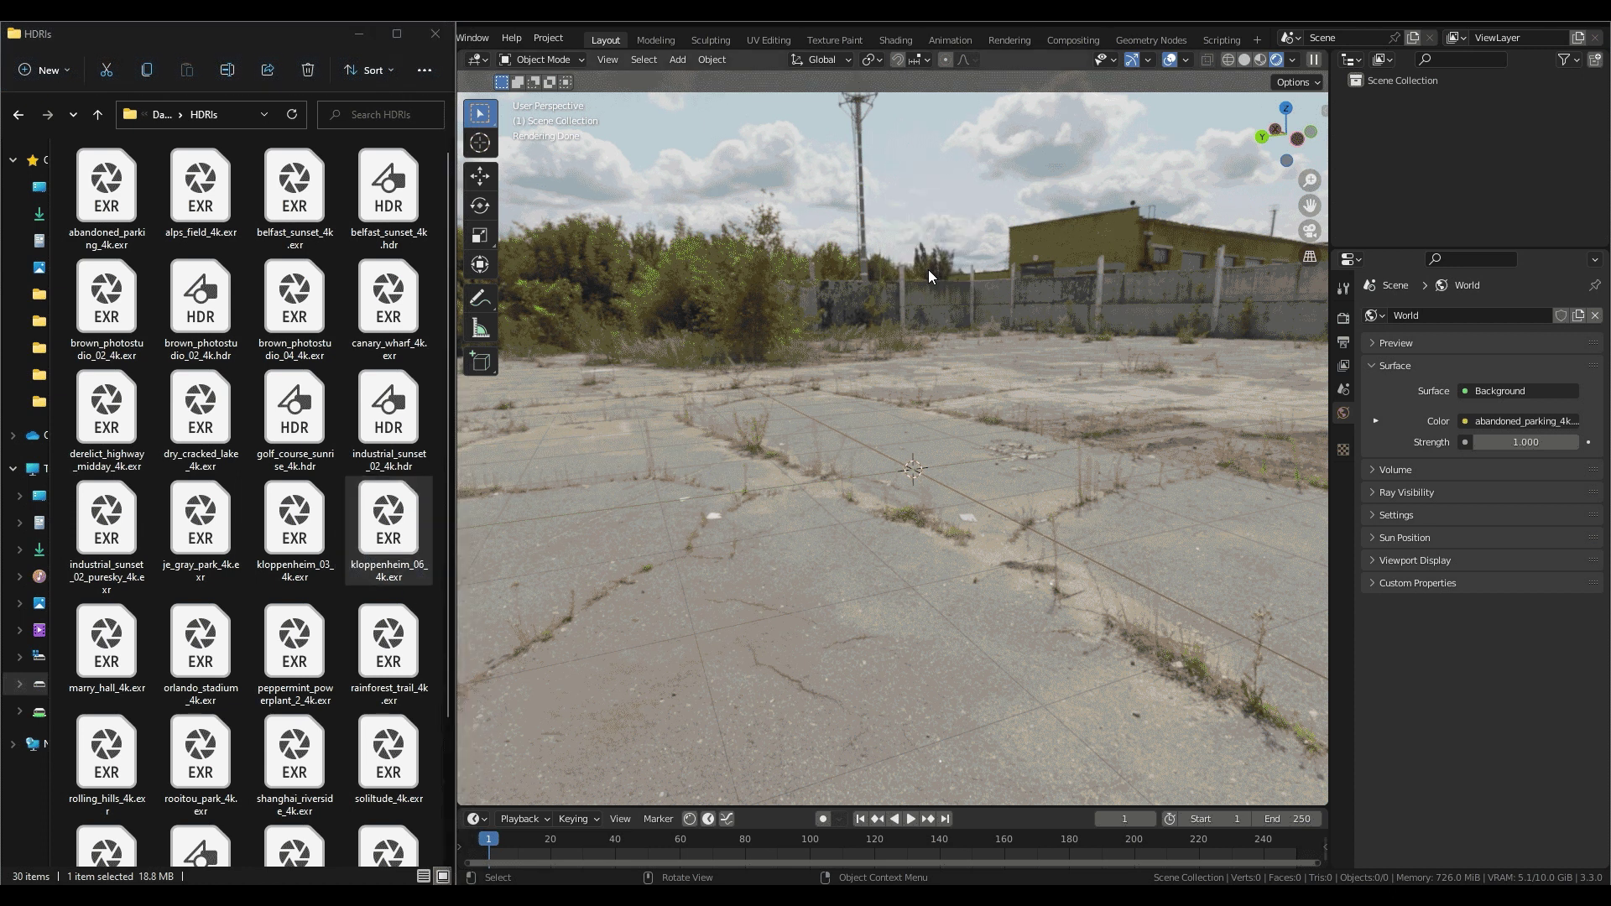